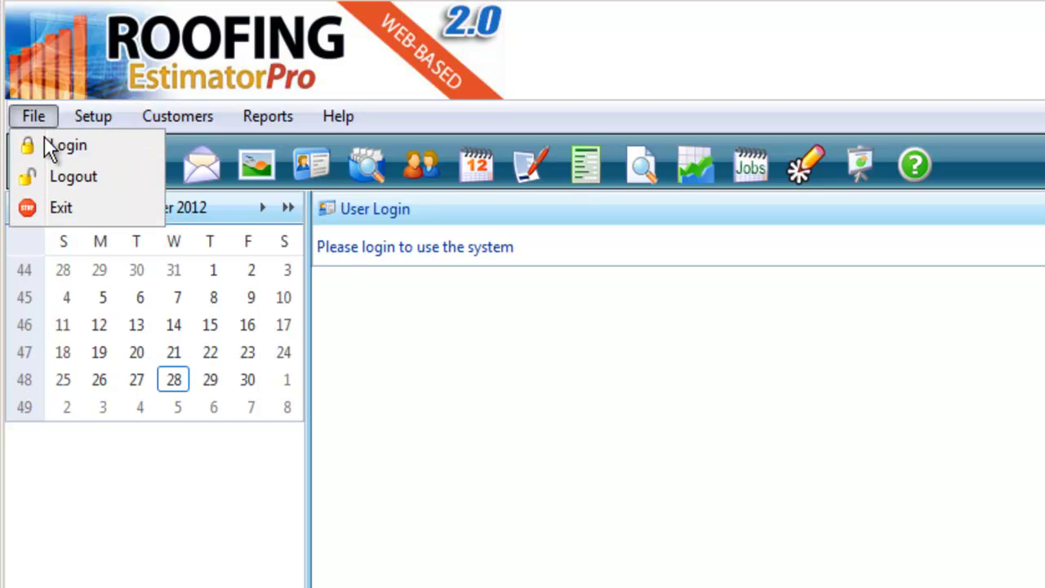
- Log in to the web-based roofing system with the account user name and password
{"action": "left_click", "coordinate": [73, 144]}
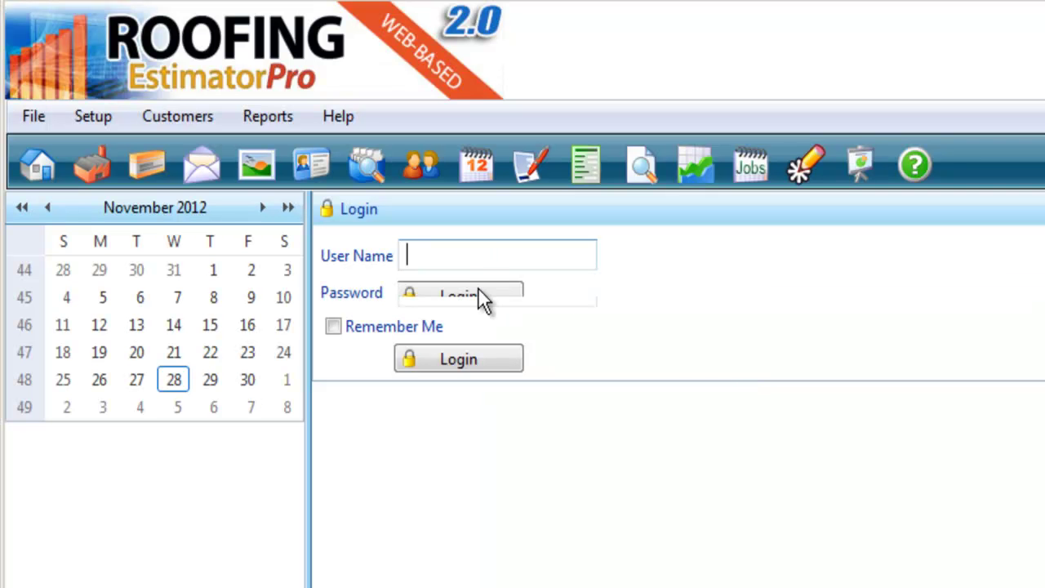
{"action": "left_click", "coordinate": [490, 360]}
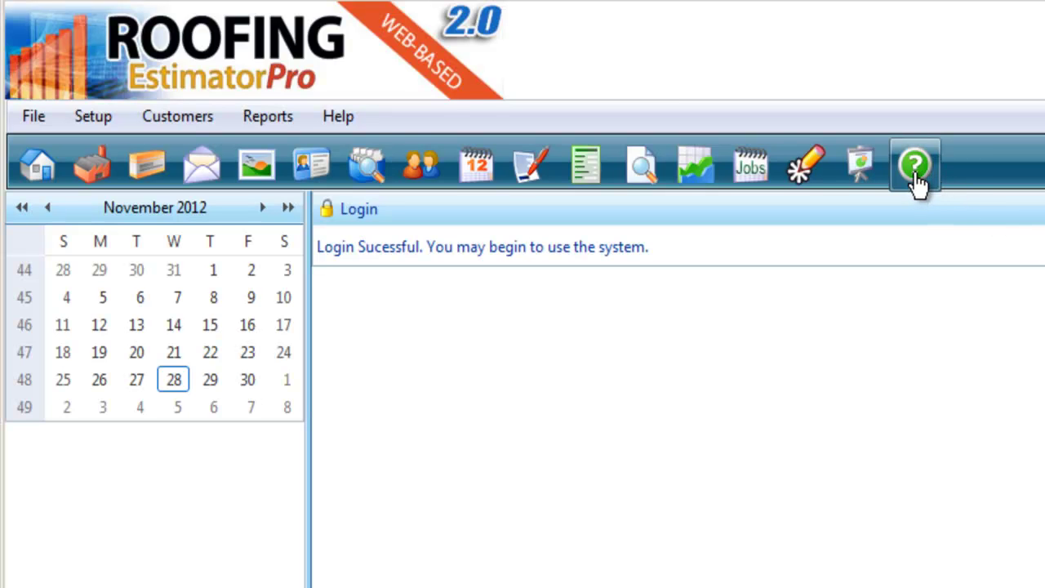
- Open the online help page and download the QuickBooks connector software, saving REPQBClientSetup.zip
{"action": "left_click", "coordinate": [927, 173]}
{"action": "key", "text": "alt+Tab"}
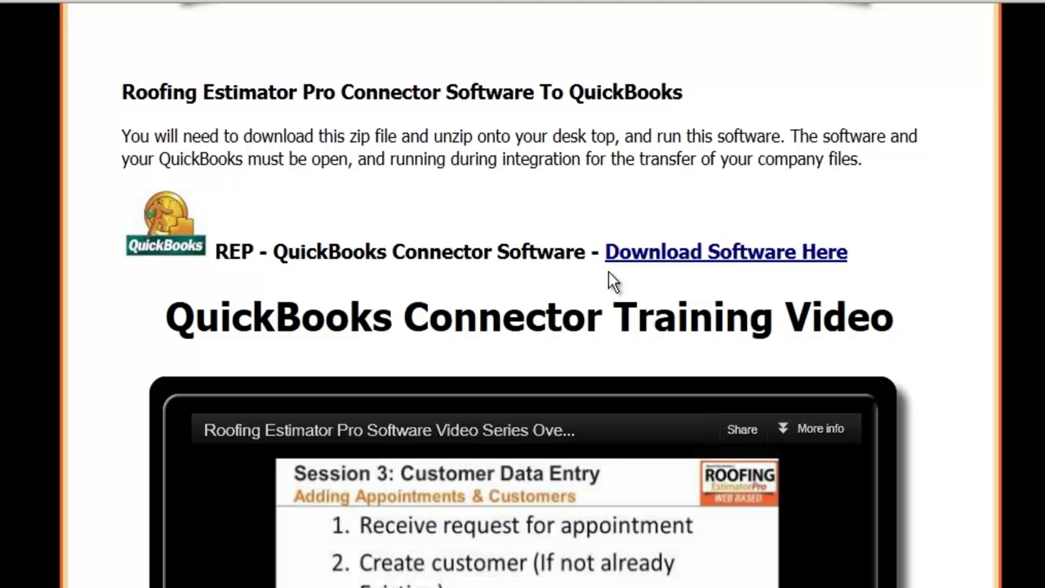
{"action": "left_click", "coordinate": [694, 255]}
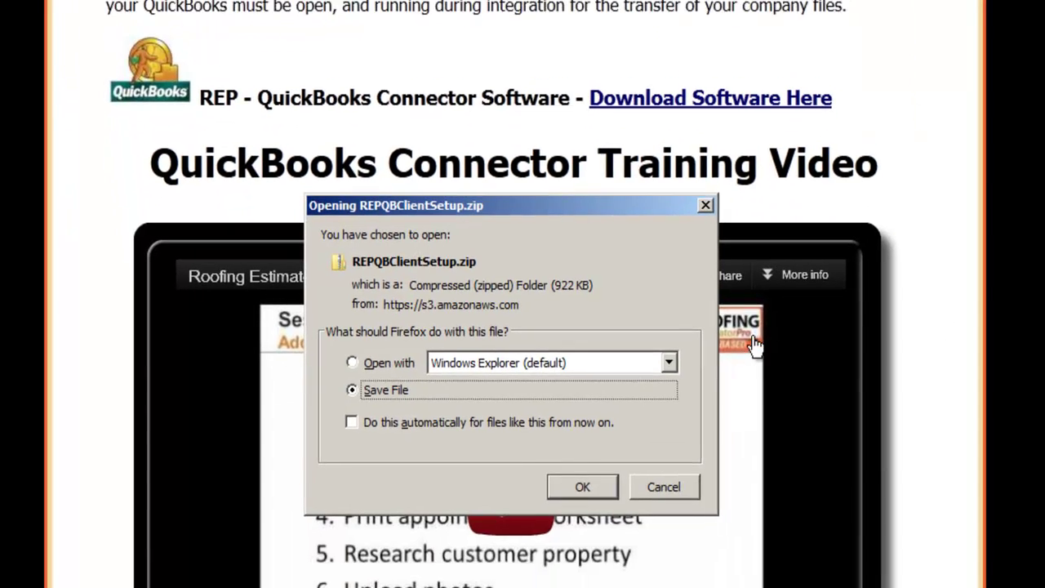
{"action": "left_click", "coordinate": [597, 476]}
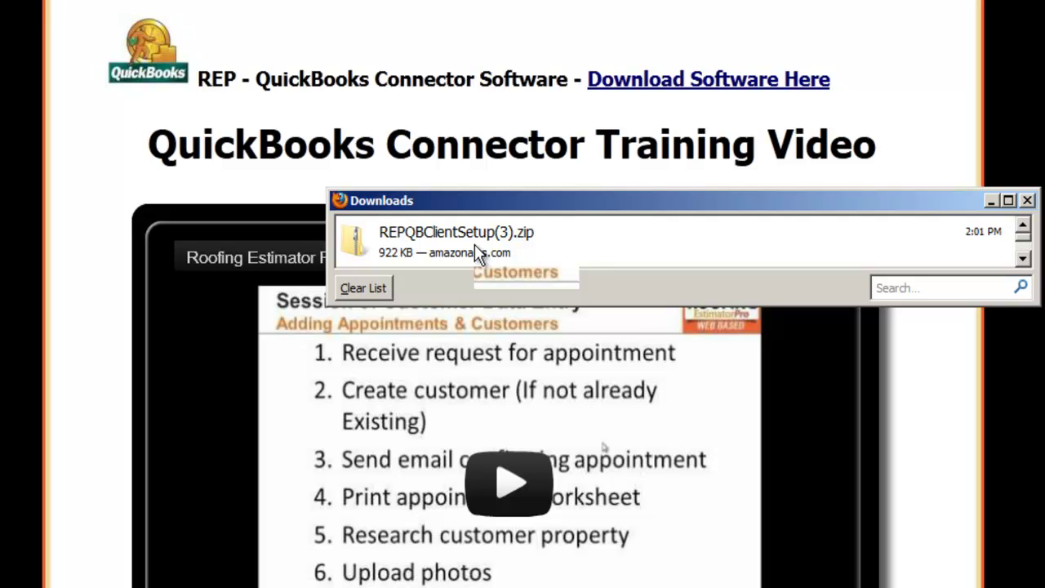
- Open the downloaded zip file and run the REPQBClientSetup Windows Installer package
{"action": "double_click", "coordinate": [474, 244]}
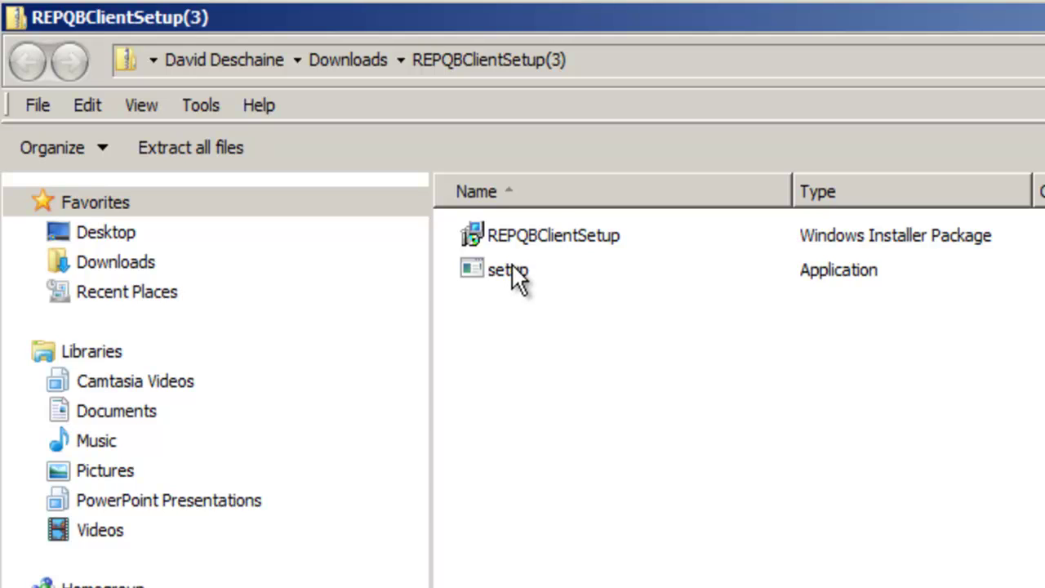
{"action": "double_click", "coordinate": [555, 235]}
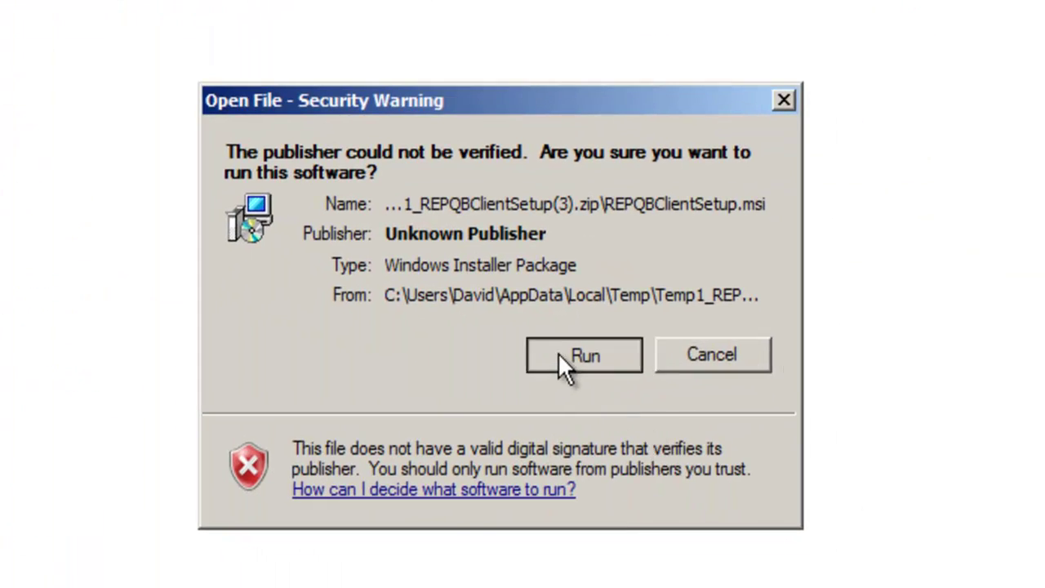
{"action": "left_click", "coordinate": [560, 356]}
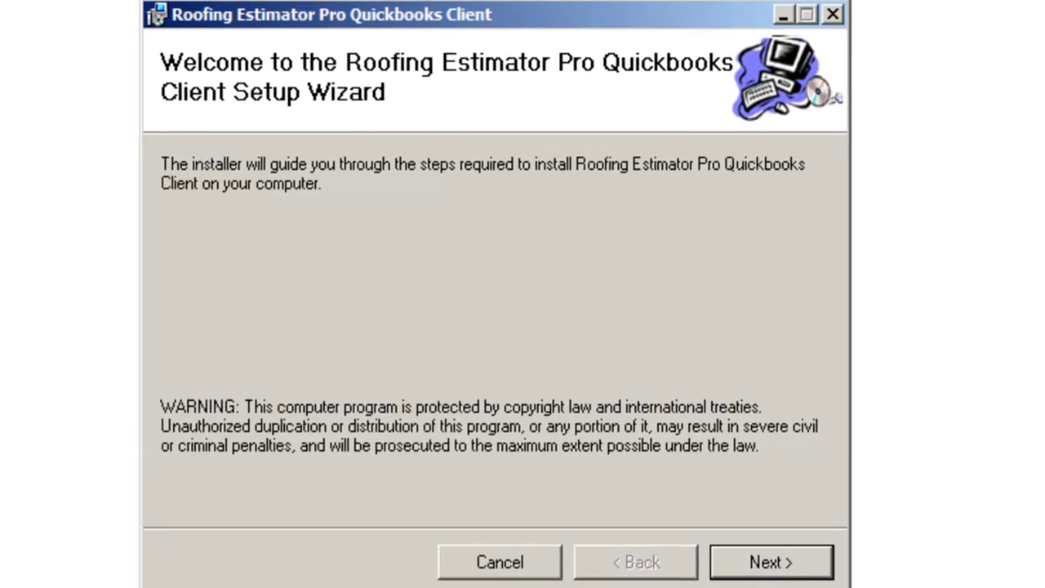
- Install the Roofing Estimator Pro Quickbooks Client in the default folder for Everyone and close the finished installer
{"action": "left_click", "coordinate": [764, 530]}
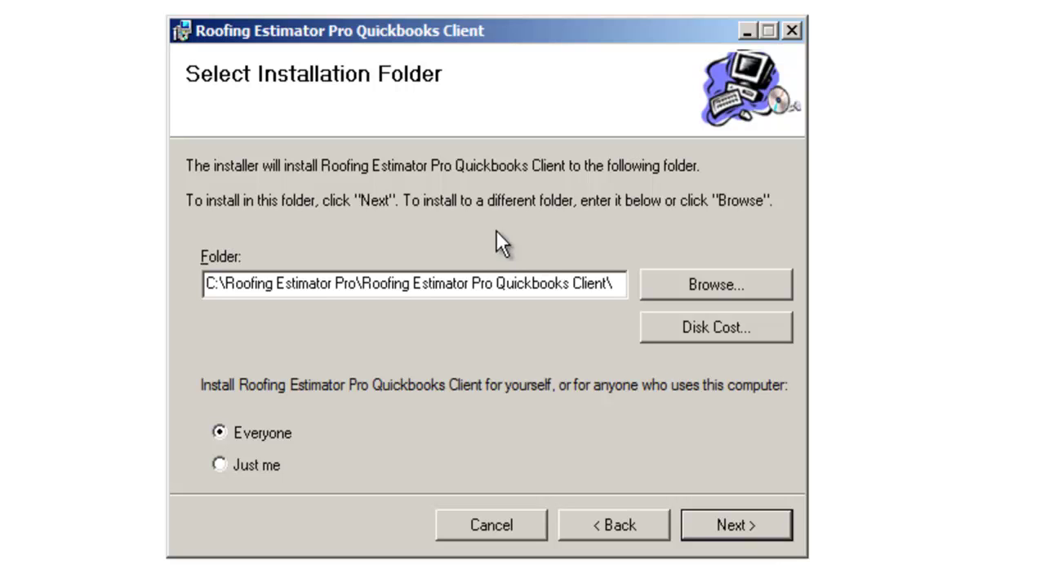
{"action": "left_click", "coordinate": [751, 529]}
{"action": "left_click", "coordinate": [751, 529]}
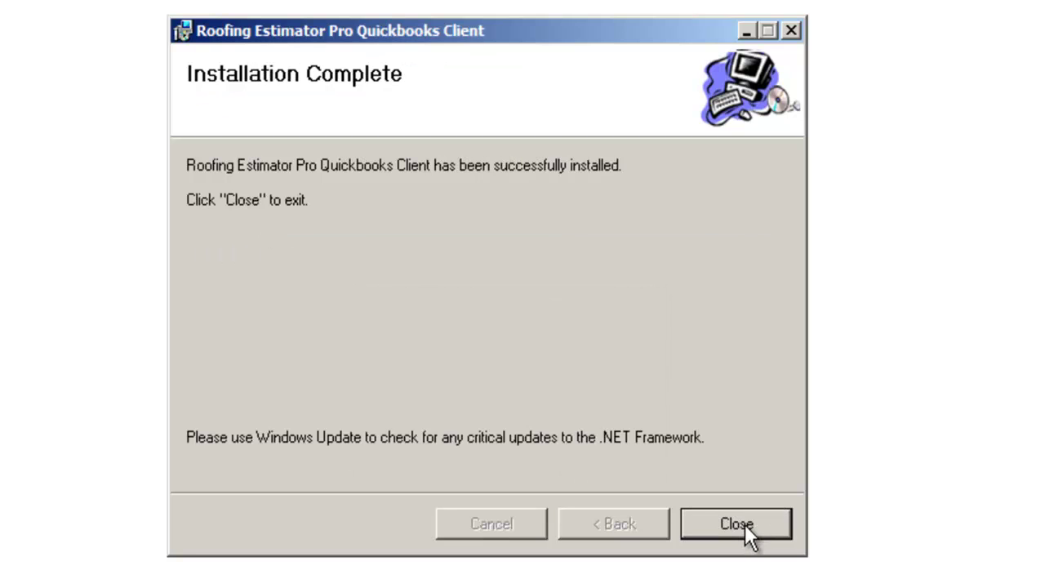
{"action": "left_click", "coordinate": [749, 523]}
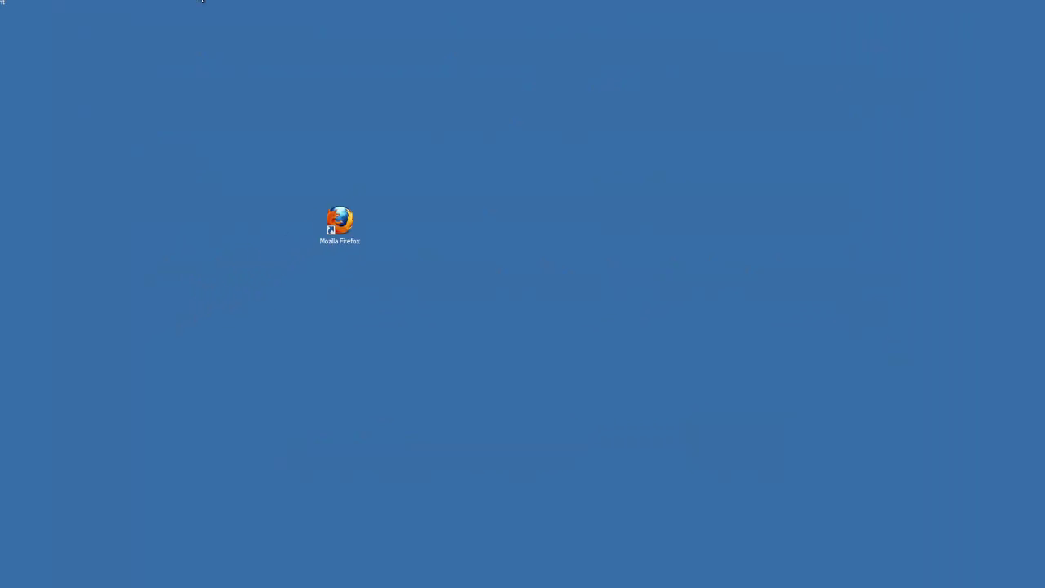
- Move the REP QB Client shortcut to open desktop space, launch the client and shift its window aside
{"action": "left_click_drag", "start_coordinate": [33, 6], "coordinate": [570, 259]}
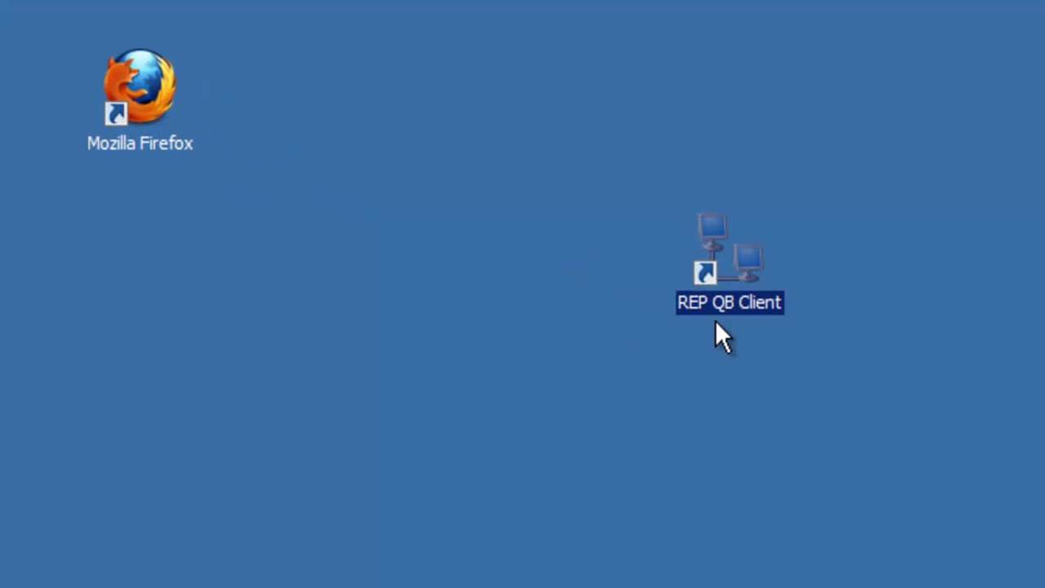
{"action": "double_click", "coordinate": [747, 279]}
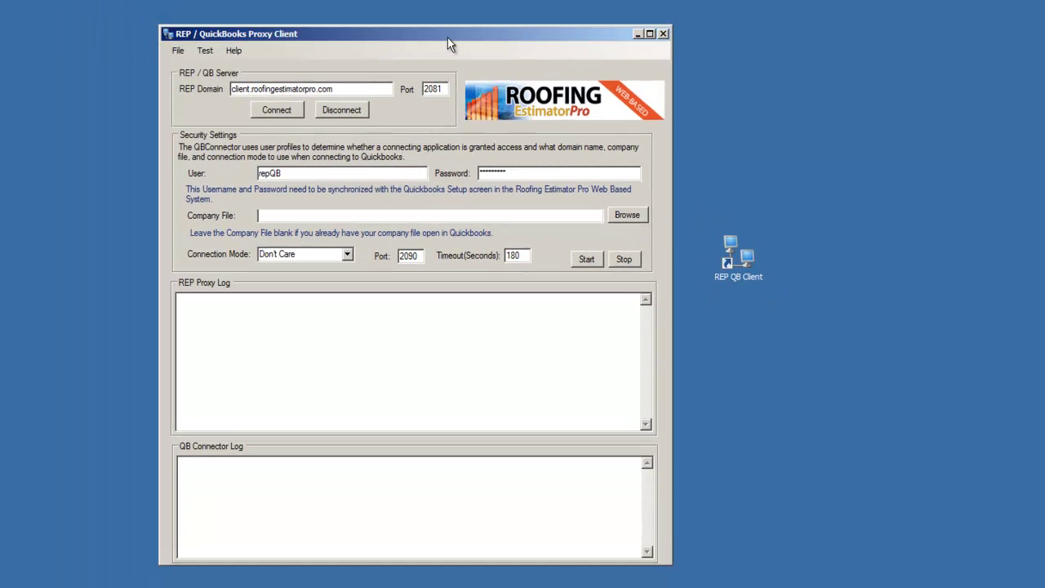
{"action": "left_click_drag", "start_coordinate": [447, 38], "coordinate": [710, 38]}
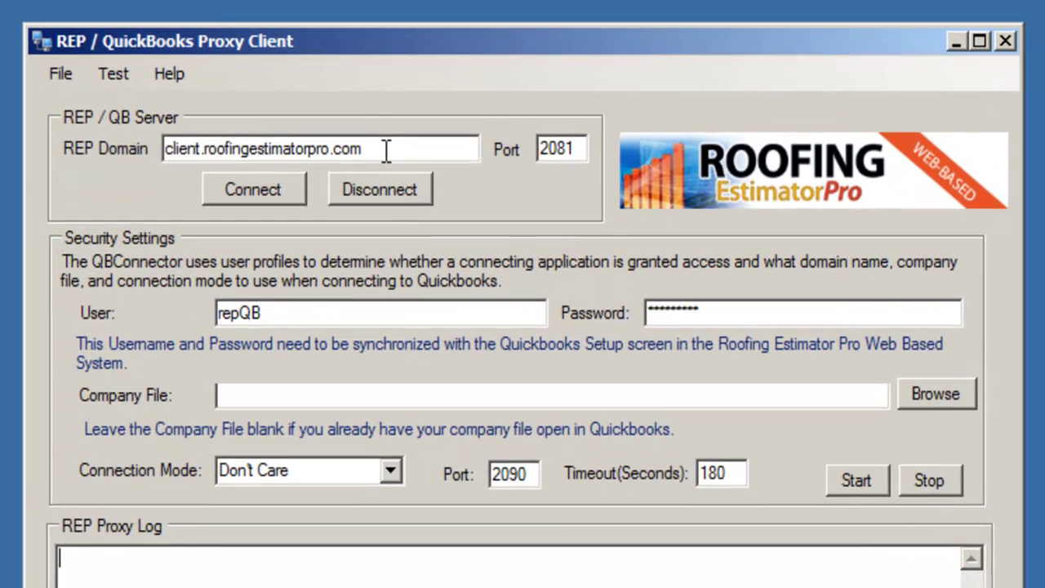
- Check the REP Domain field, then copy the domain ddi2.roofingestimatorpro.com from the web system's address in Firefox
{"action": "left_click_drag", "start_coordinate": [386, 151], "coordinate": [147, 148]}
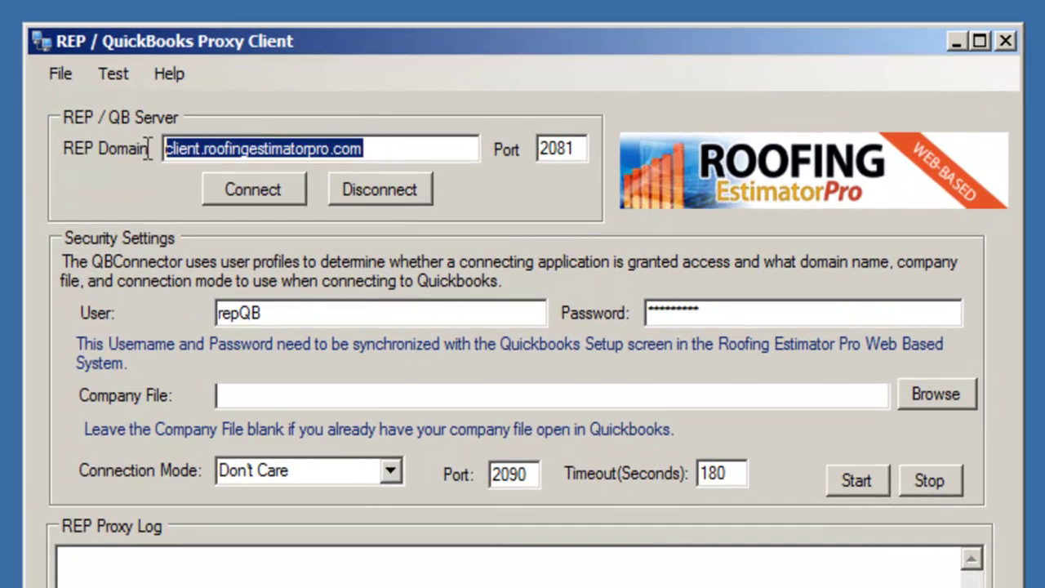
{"action": "left_click", "coordinate": [199, 150]}
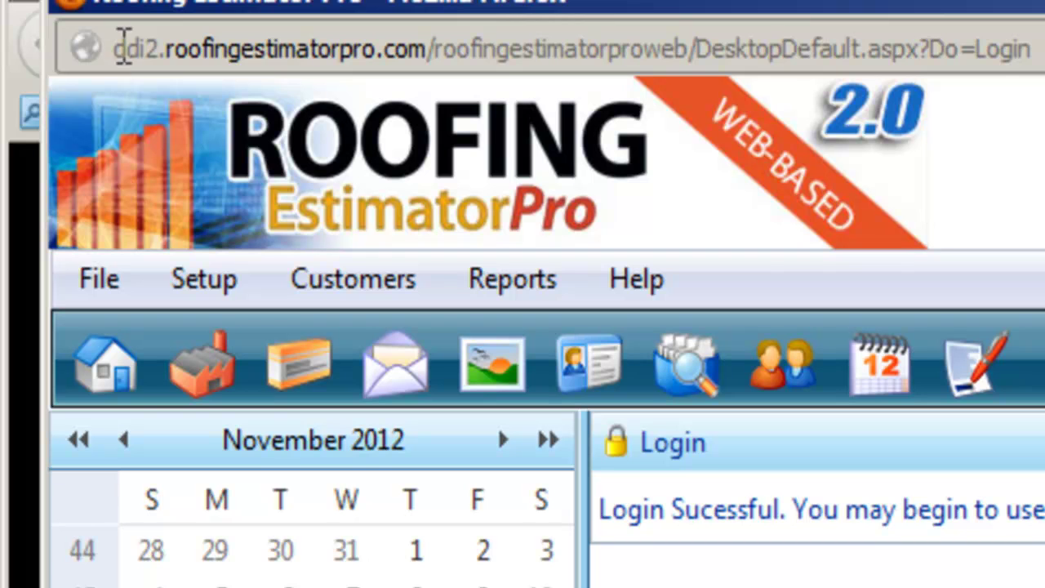
{"action": "left_click_drag", "start_coordinate": [119, 45], "coordinate": [427, 49]}
{"action": "right_click", "coordinate": [350, 45]}
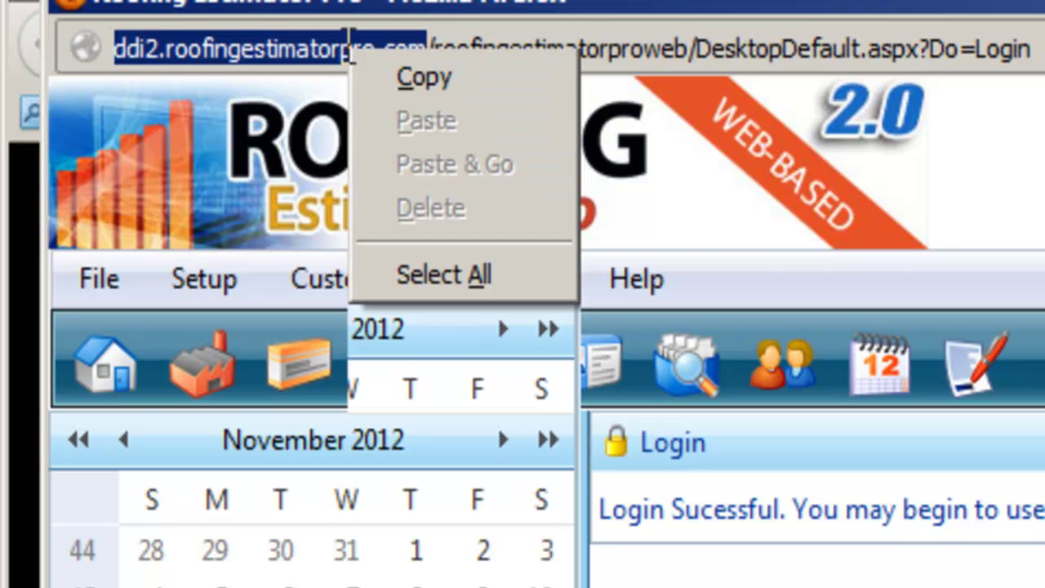
{"action": "left_click", "coordinate": [414, 79]}
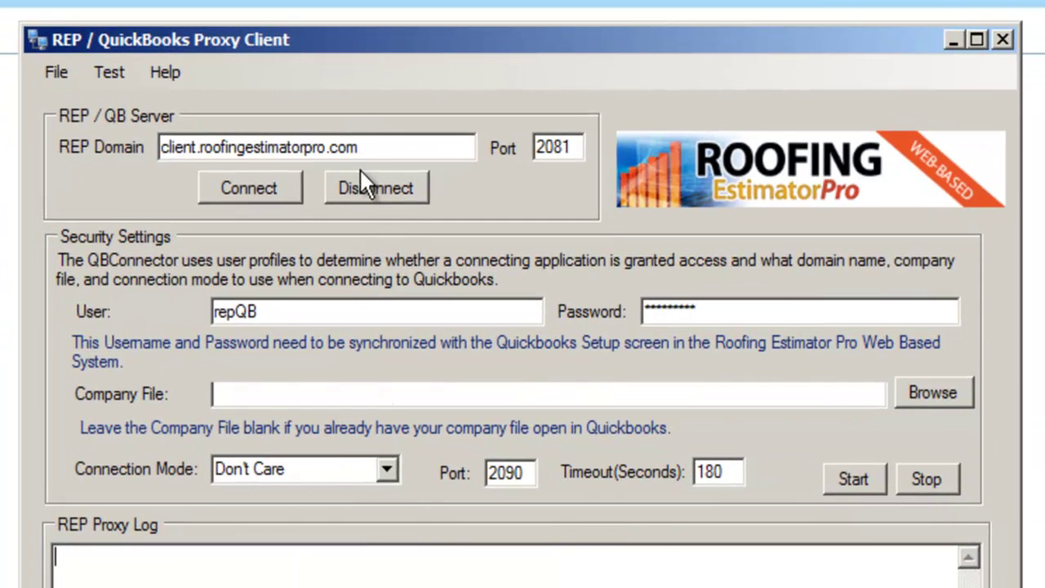
- Replace the REP Domain in the proxy client with the copied ddi2.roofingestimatorpro.com, removing the stray leading slashes
{"action": "left_click", "coordinate": [378, 147]}
{"action": "left_click_drag", "start_coordinate": [378, 147], "coordinate": [137, 145]}
{"action": "right_click", "coordinate": [210, 147]}
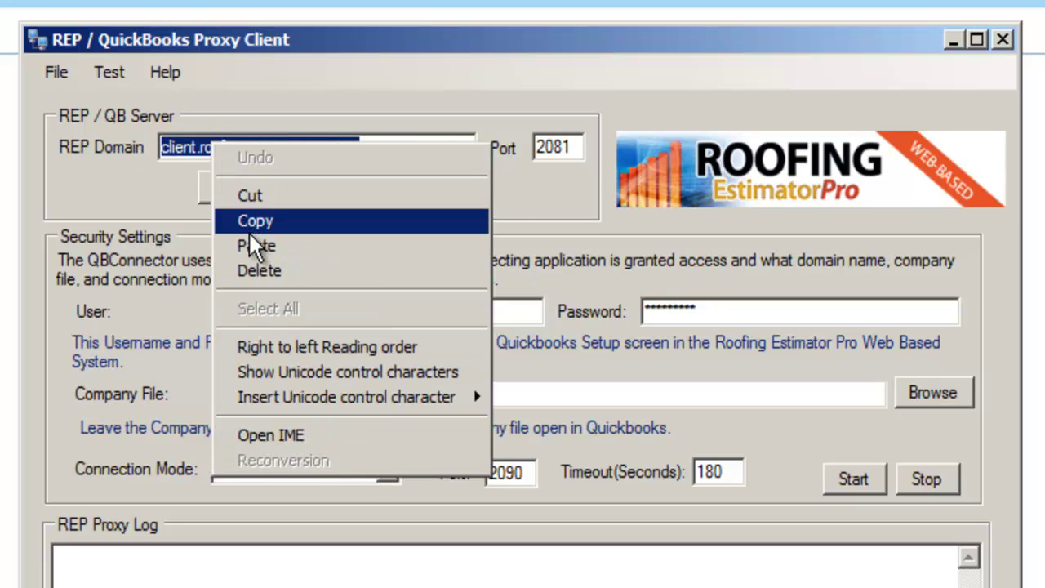
{"action": "left_click", "coordinate": [253, 245]}
{"action": "left_click_drag", "start_coordinate": [201, 145], "coordinate": [85, 135]}
{"action": "key", "text": "BackSpace"}
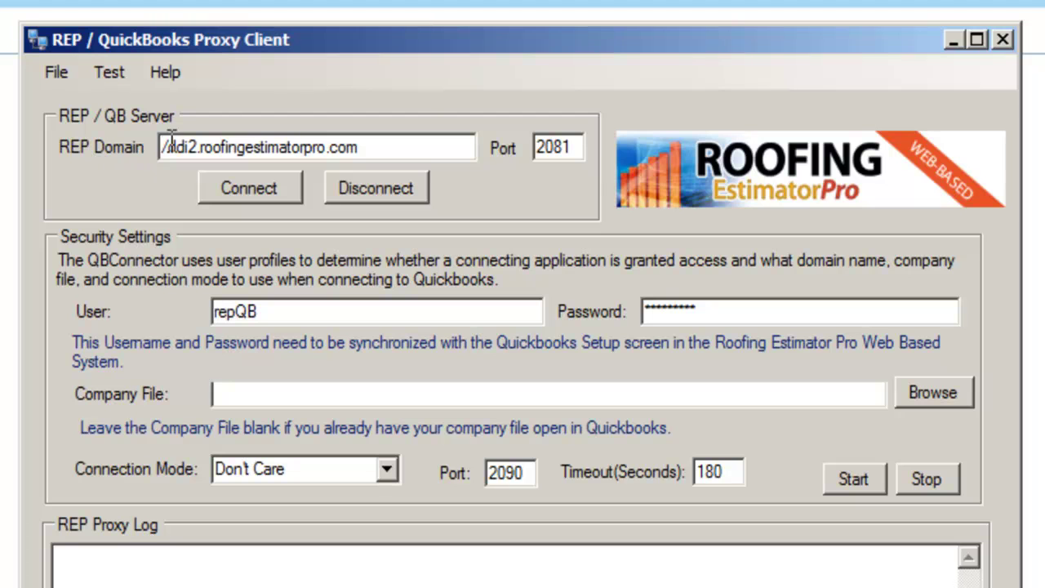
{"action": "key", "text": "Delete"}
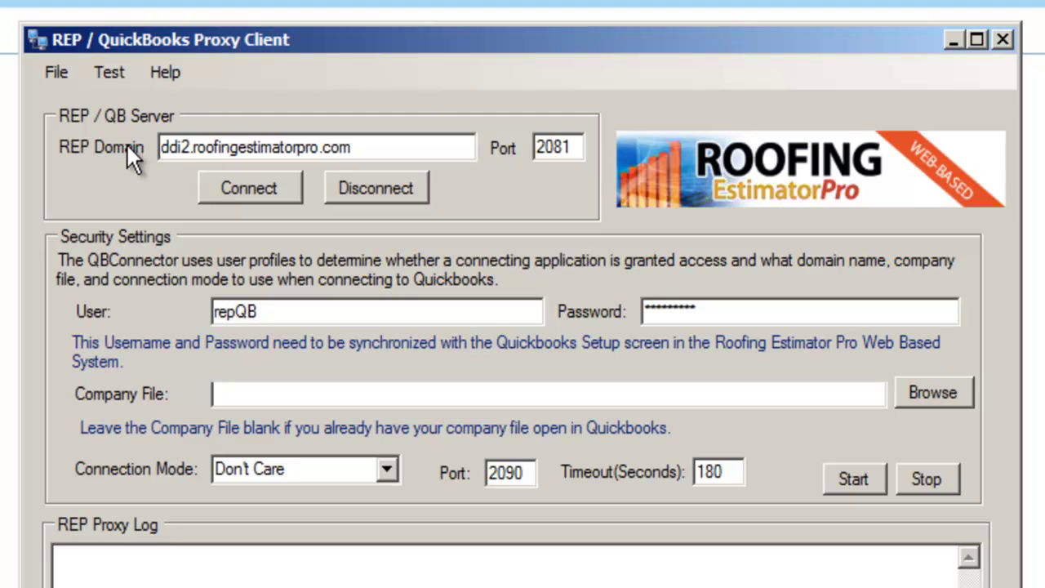
{"action": "left_click", "coordinate": [393, 154]}
- Enter a new user name and password in the proxy client's Security Settings
{"action": "left_click_drag", "start_coordinate": [368, 316], "coordinate": [116, 293]}
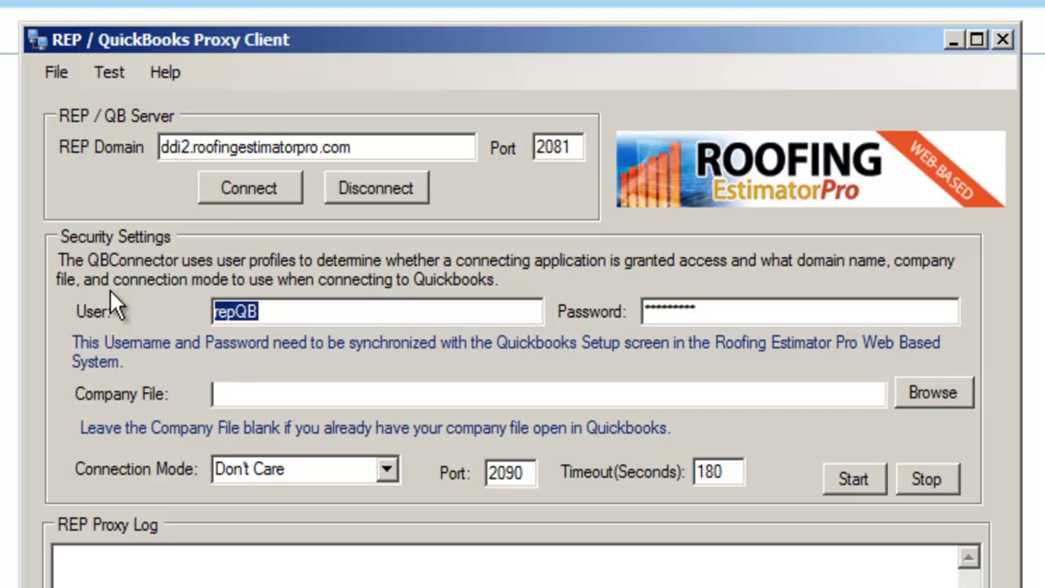
{"action": "type", "text": "dav"}
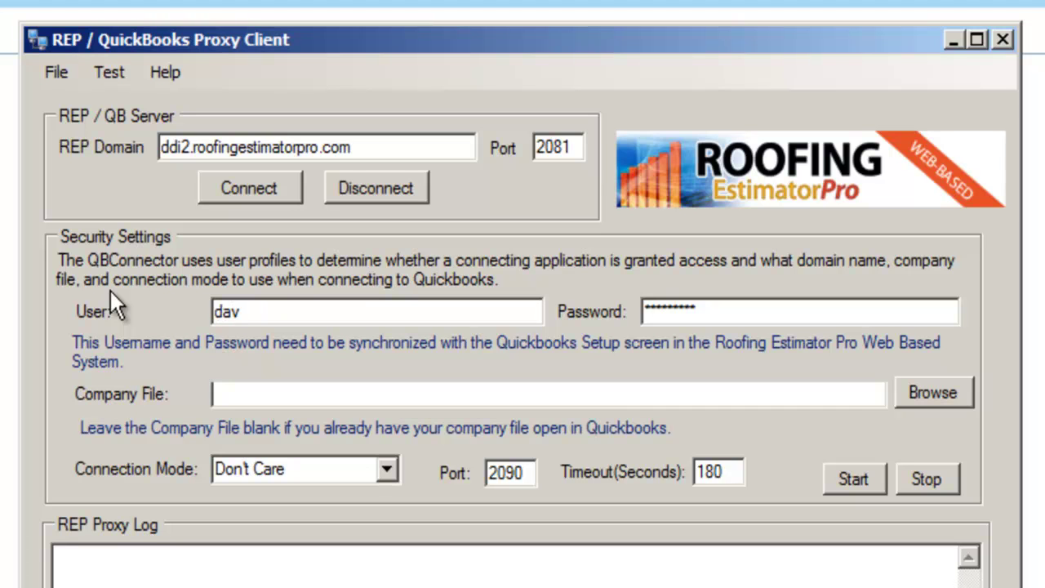
{"action": "type", "text": "es"}
{"action": "key", "text": "Tab"}
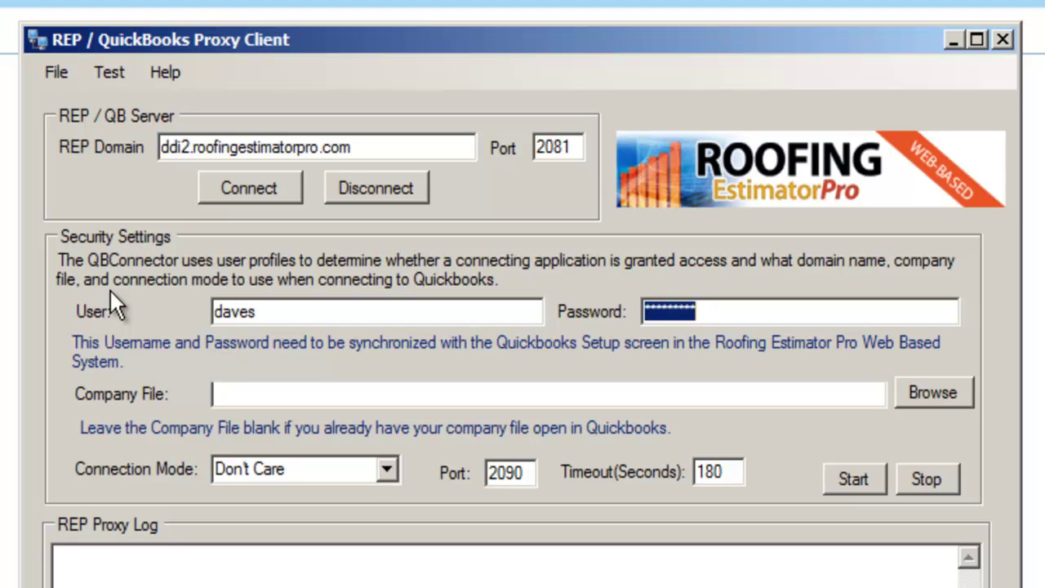
{"action": "type", "text": "********"}
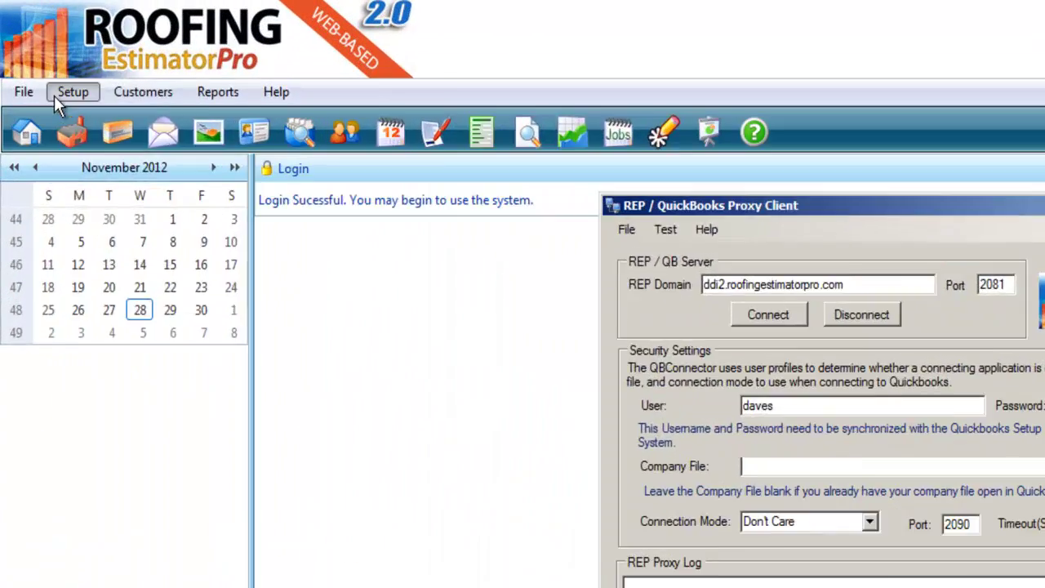
- Open the Quickbooks Integration configuration in the web-based roofing system
{"action": "left_click", "coordinate": [38, 49]}
{"action": "mouse_move", "coordinate": [216, 404]}
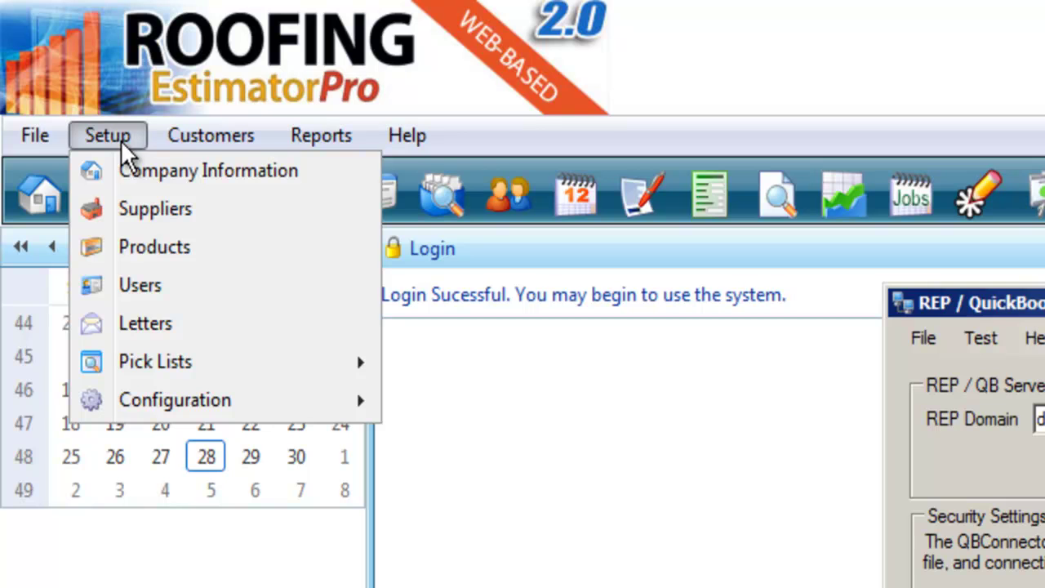
{"action": "mouse_move", "coordinate": [183, 400]}
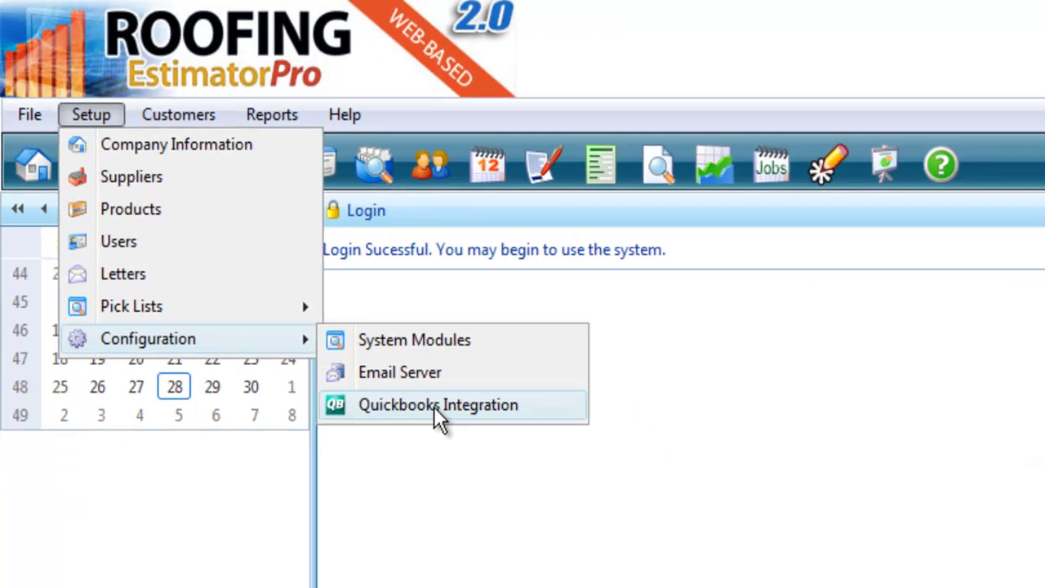
{"action": "left_click", "coordinate": [434, 406]}
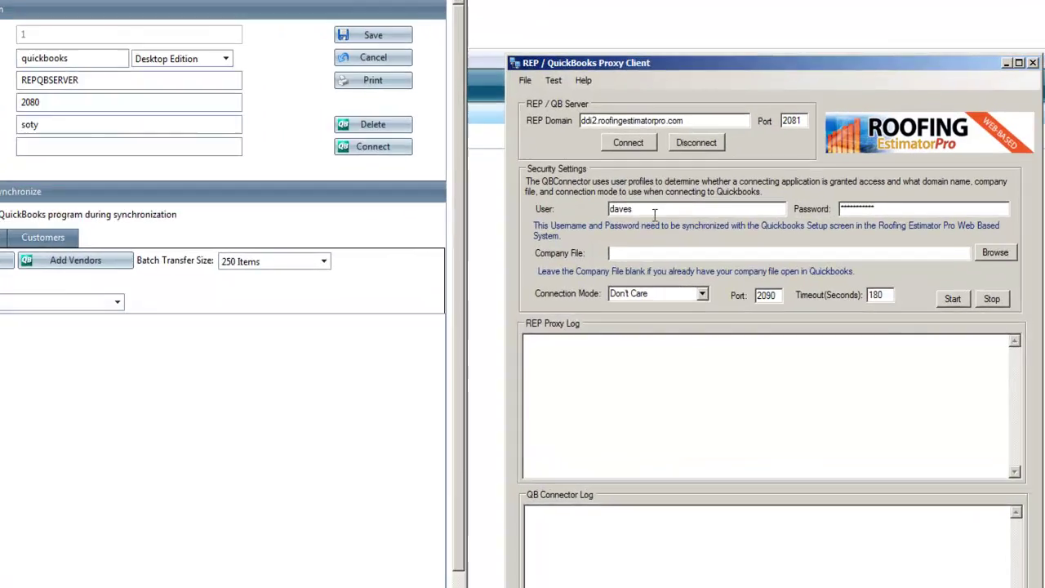
- Enter the proxy client's user name and password in the matching fields of the Quickbooks Integration screen
{"action": "double_click", "coordinate": [654, 214]}
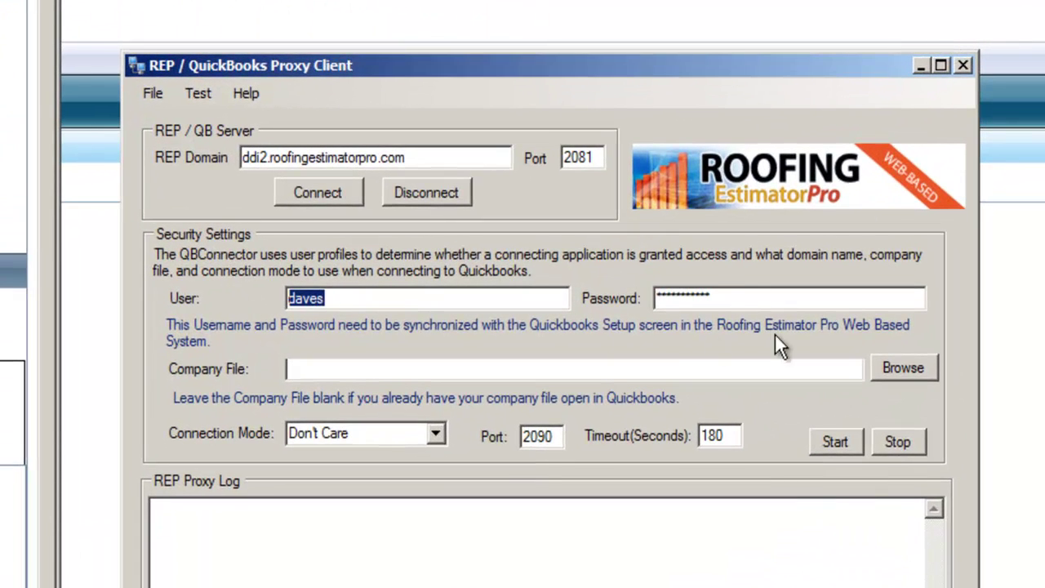
{"action": "double_click", "coordinate": [753, 296]}
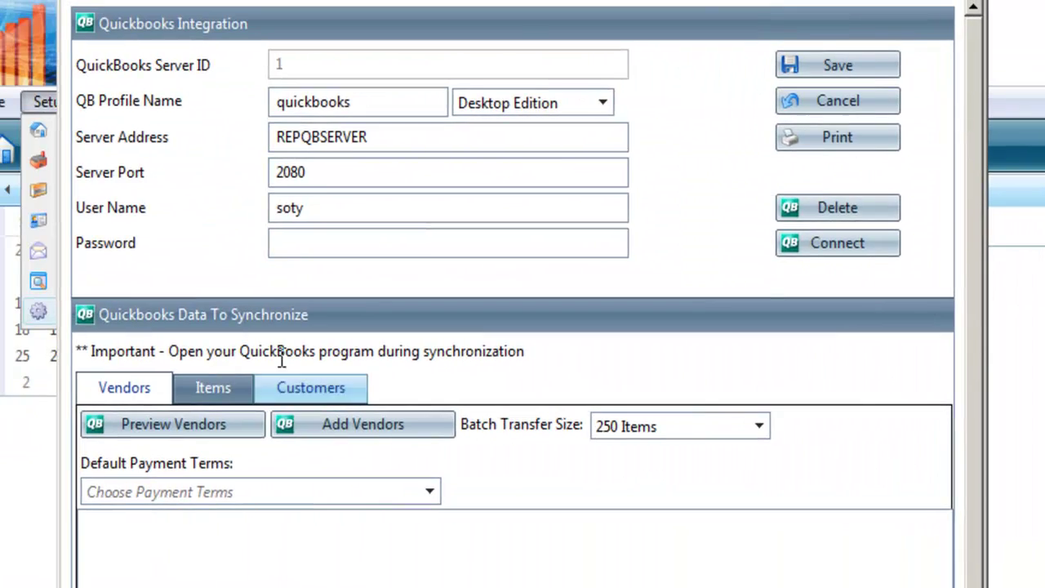
{"action": "left_click_drag", "start_coordinate": [340, 213], "coordinate": [227, 210]}
{"action": "type", "text": "daves"}
{"action": "key", "text": "Tab"}
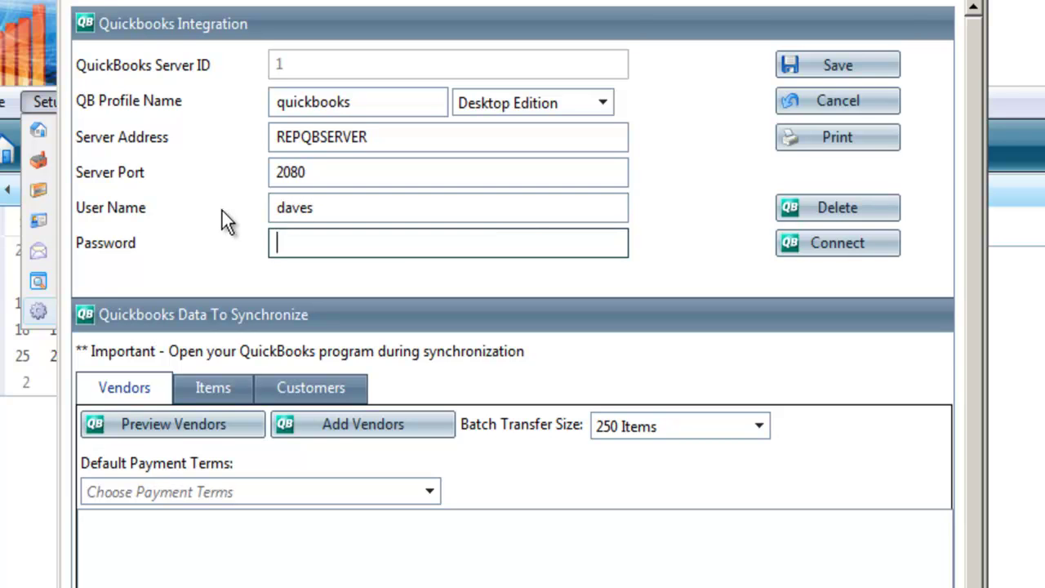
{"action": "type", "text": "•••••••••••"}
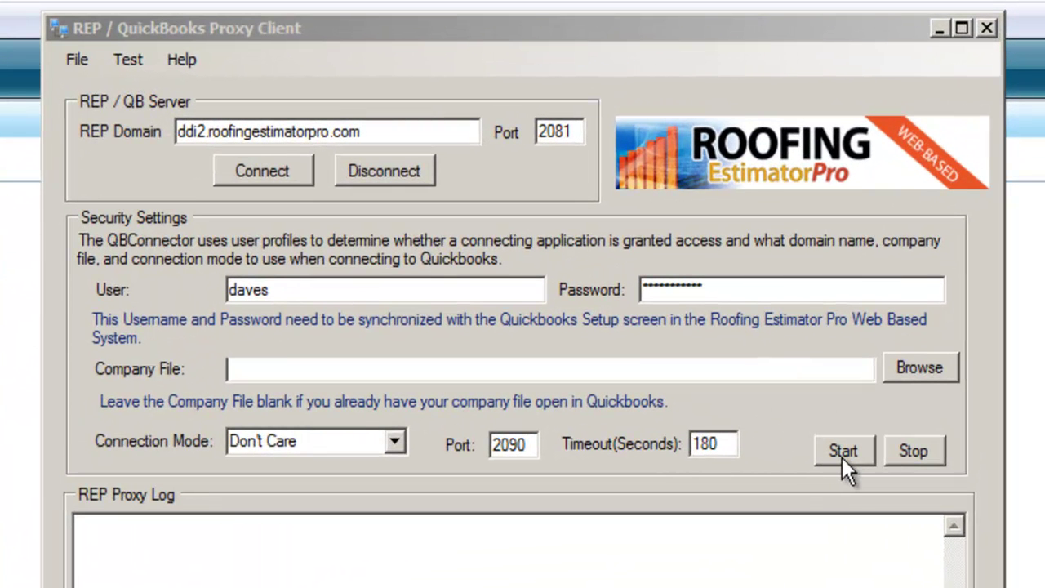
- Start the QB connector in the proxy client and stop it again
{"action": "left_click", "coordinate": [842, 454]}
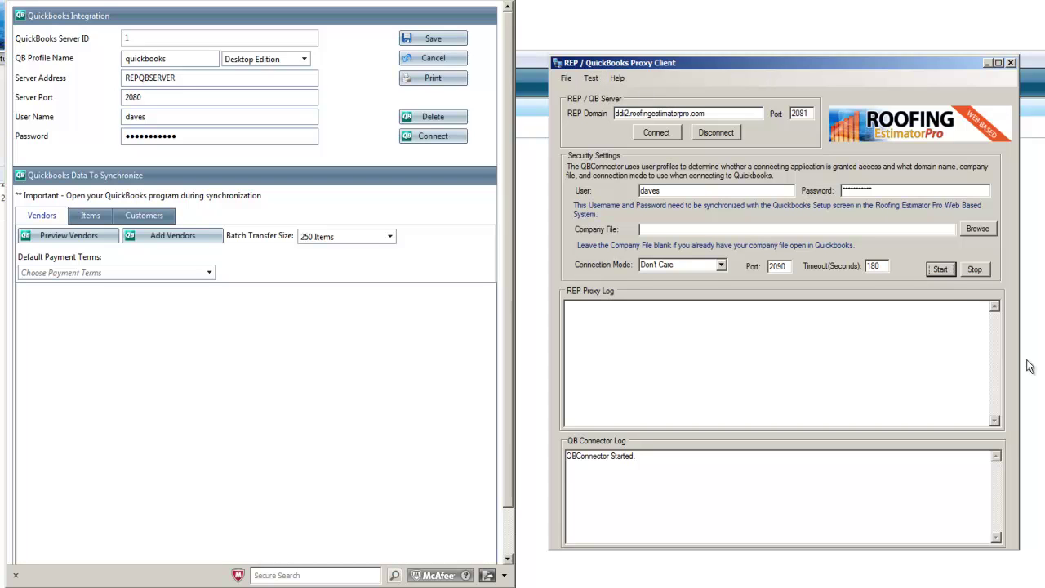
{"action": "left_click", "coordinate": [977, 271]}
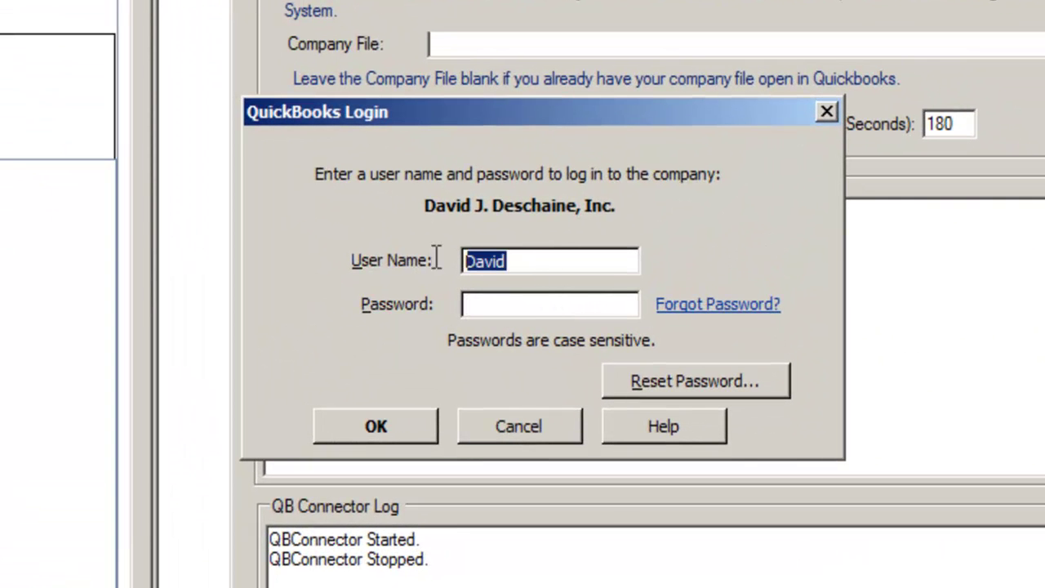
- Log in to the QuickBooks company with the account password
{"action": "left_click", "coordinate": [544, 301]}
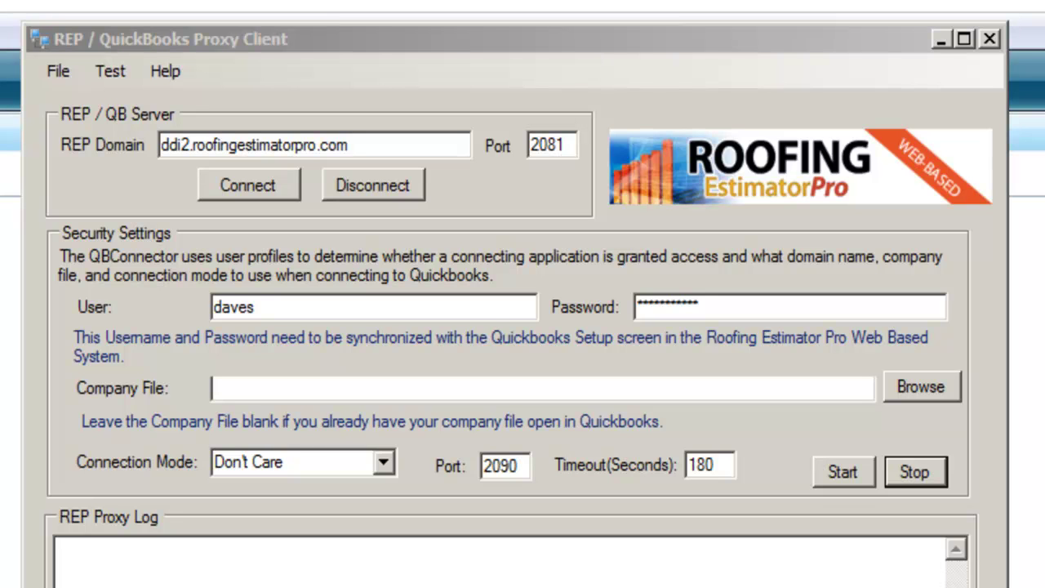
- Start the QB connector and request the QuickBooks company information with the proxy client's test function
{"action": "left_click", "coordinate": [842, 474]}
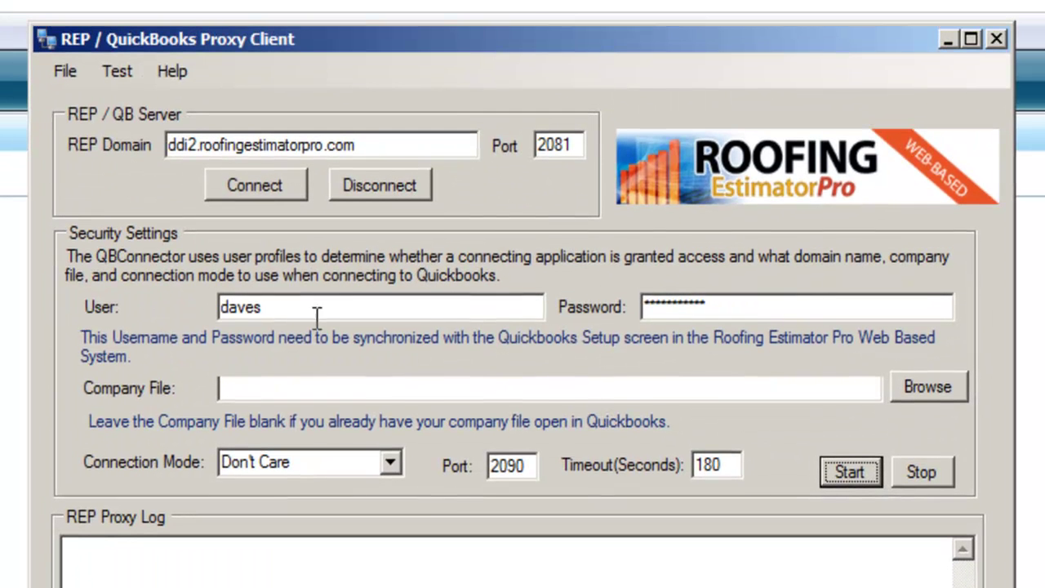
{"action": "left_click", "coordinate": [119, 76]}
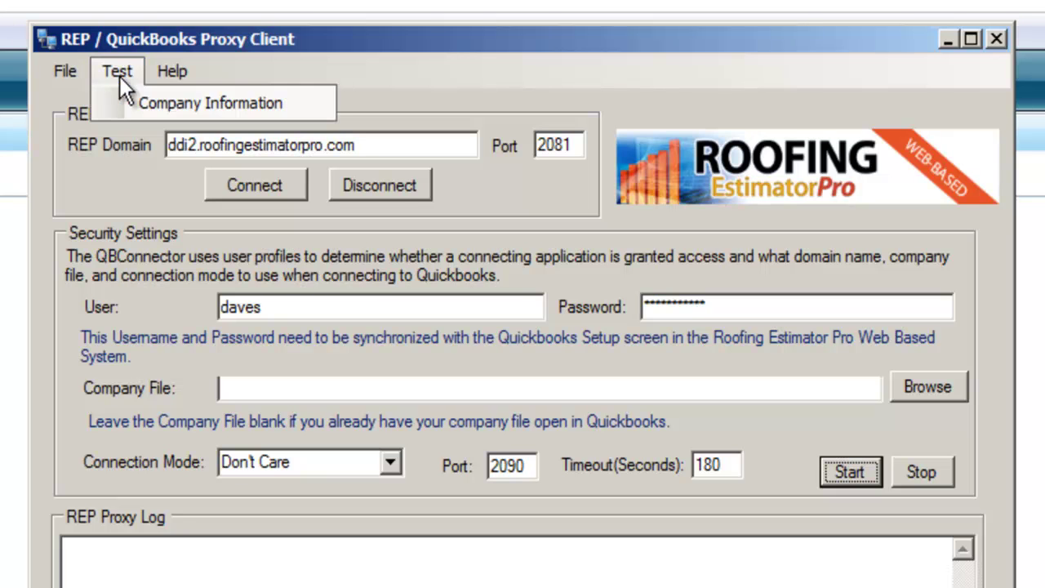
{"action": "left_click", "coordinate": [172, 102]}
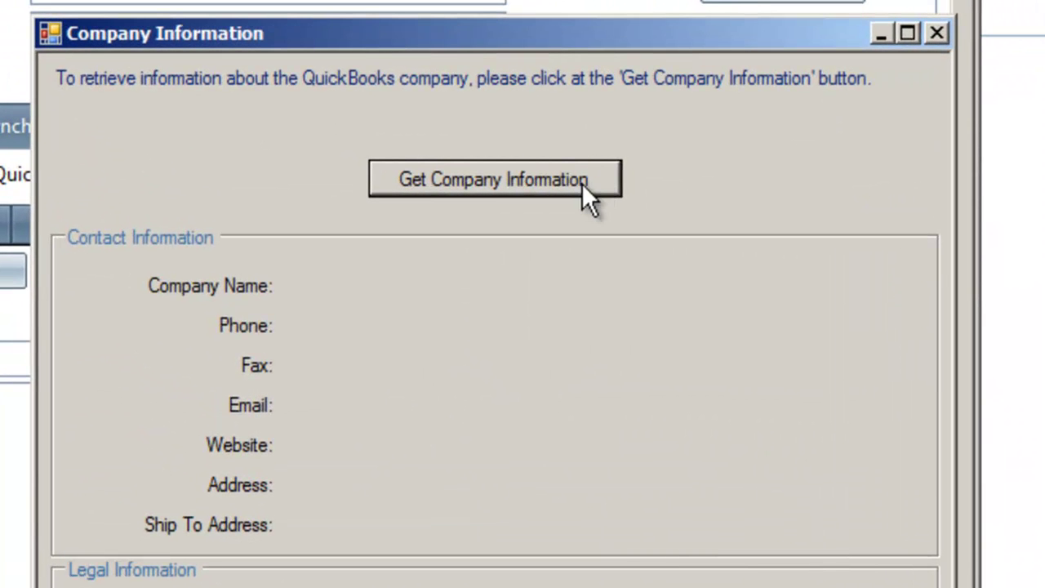
{"action": "left_click", "coordinate": [583, 181]}
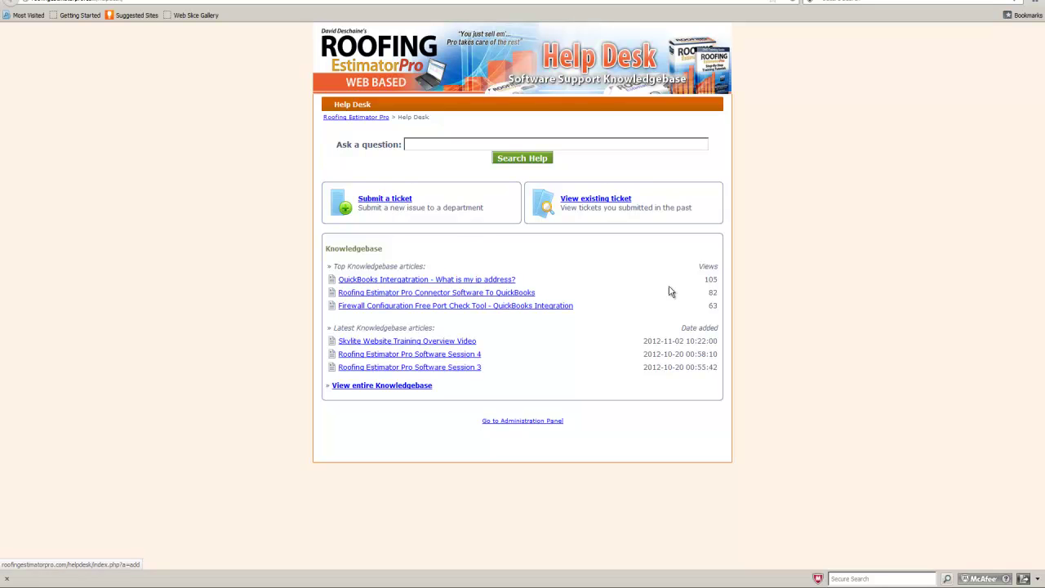
{"action": "left_click", "coordinate": [385, 205]}
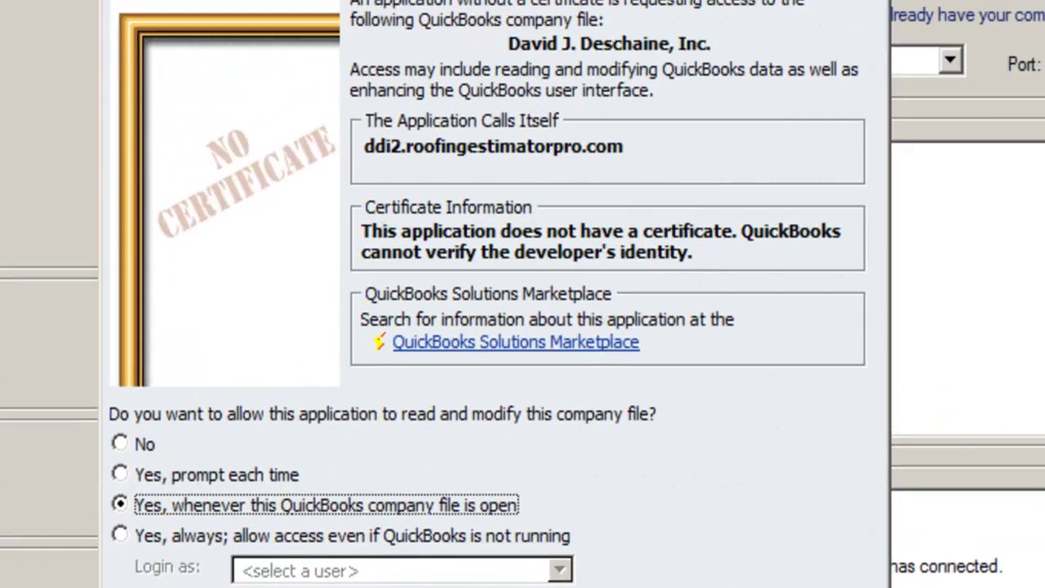
- Grant ddi2.roofingestimatorpro.com access whenever this QuickBooks company file is open, confirm the unsigned application and dismiss the timeout error
{"action": "left_click", "coordinate": [468, 520]}
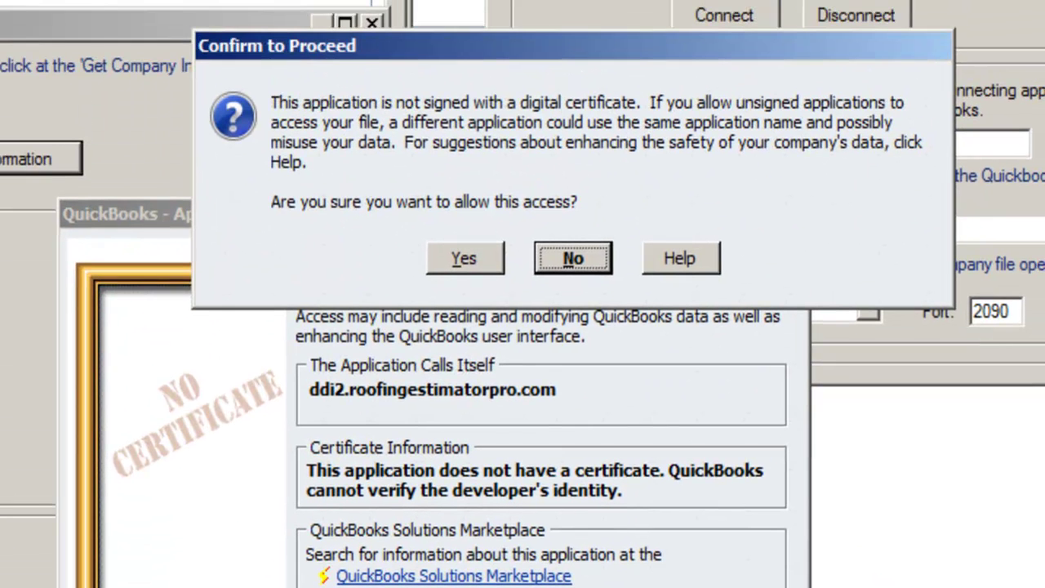
{"action": "left_click", "coordinate": [468, 259]}
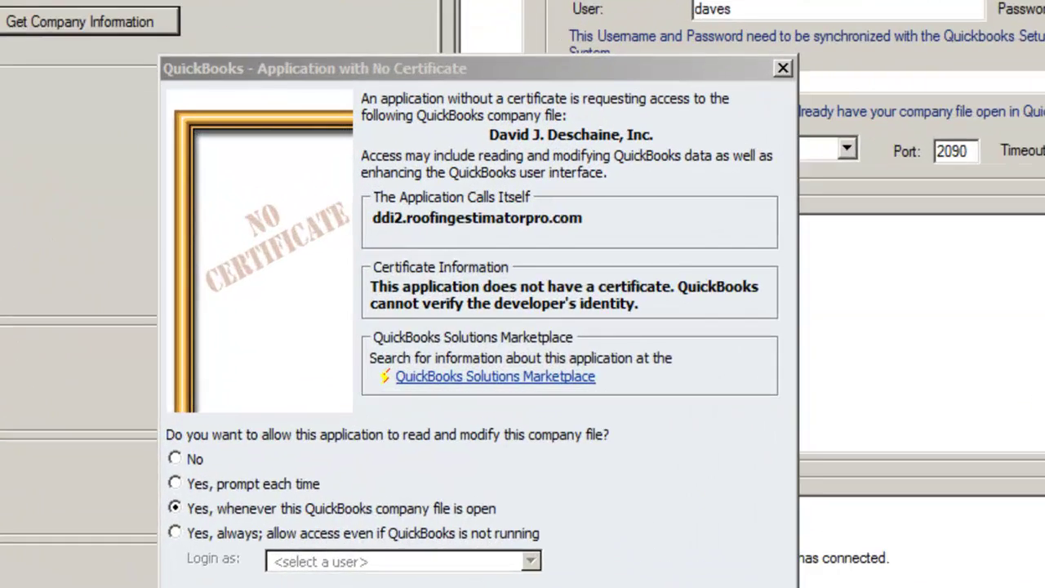
{"action": "left_click", "coordinate": [444, 547]}
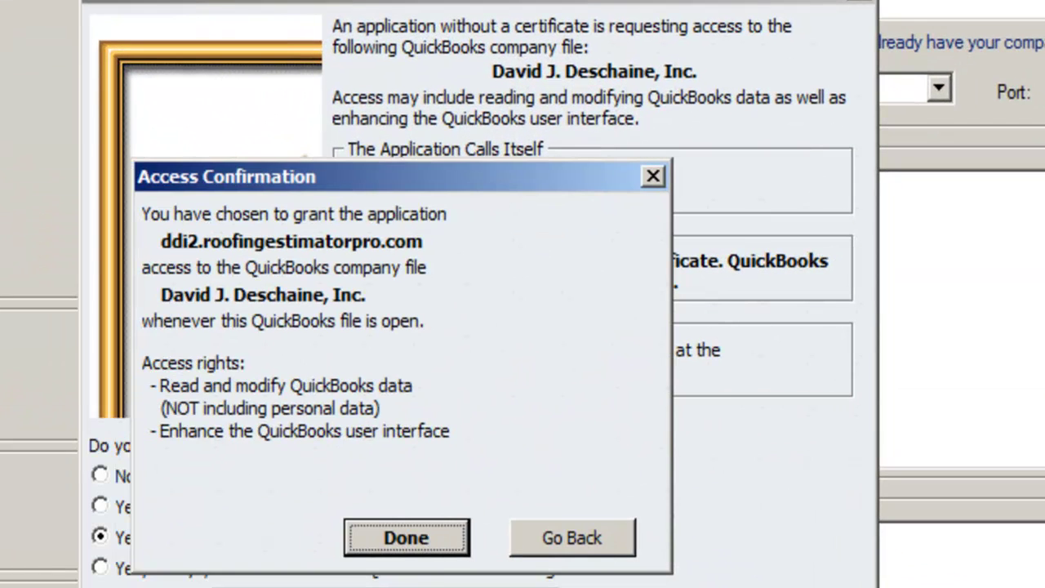
{"action": "left_click", "coordinate": [426, 547]}
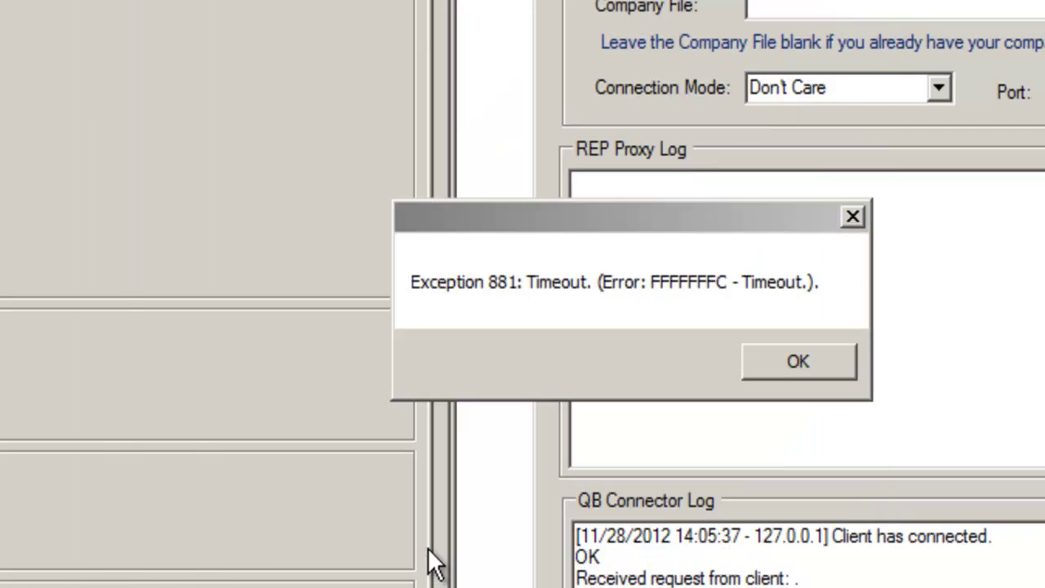
{"action": "left_click", "coordinate": [798, 364]}
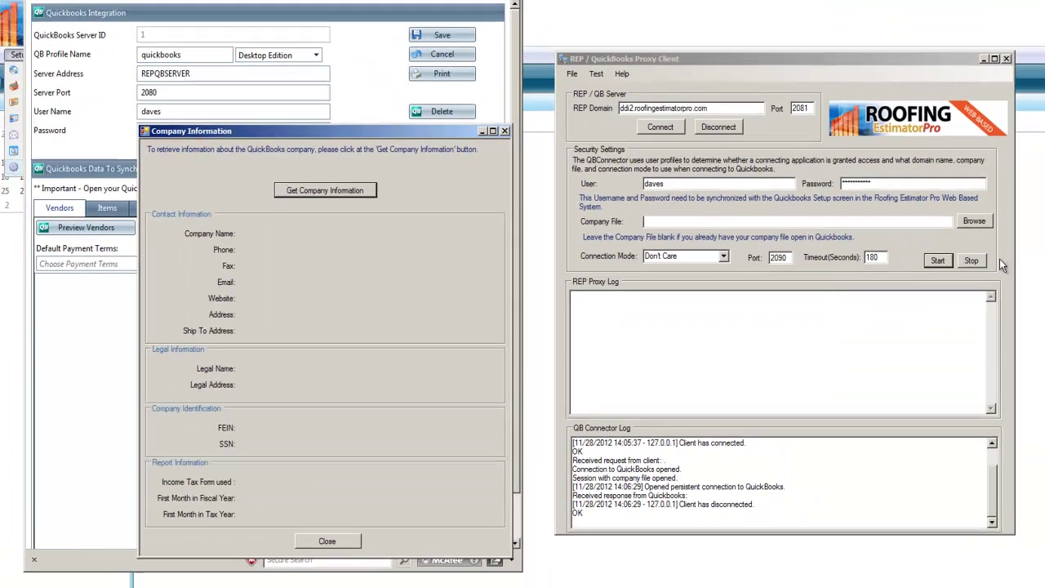
- Start the QB connector again, rerun the proxy client's company information test and close its window
{"action": "left_click", "coordinate": [937, 262]}
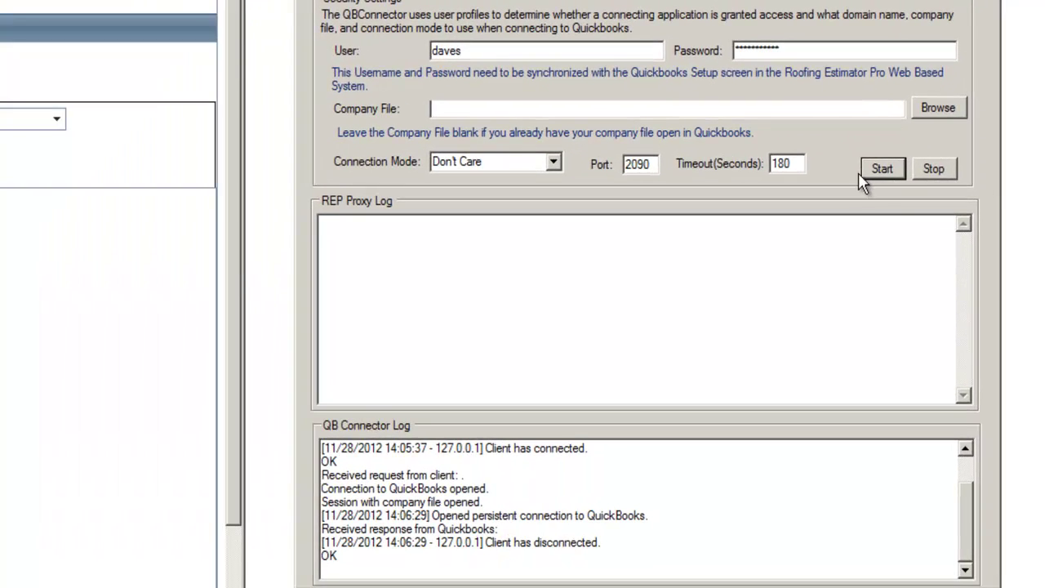
{"action": "left_click", "coordinate": [843, 213]}
{"action": "left_click", "coordinate": [275, 237]}
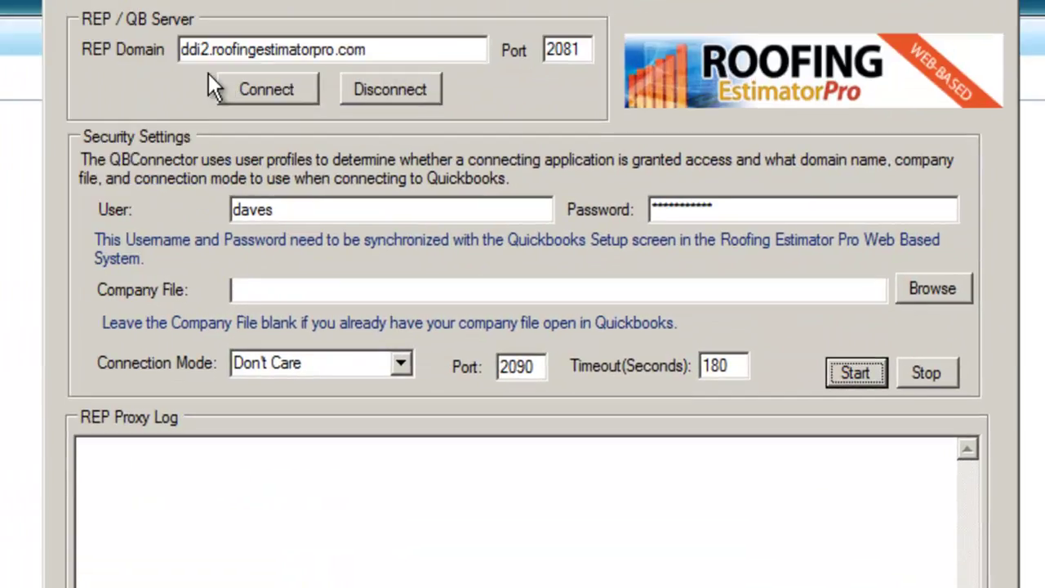
{"action": "left_click", "coordinate": [116, 58]}
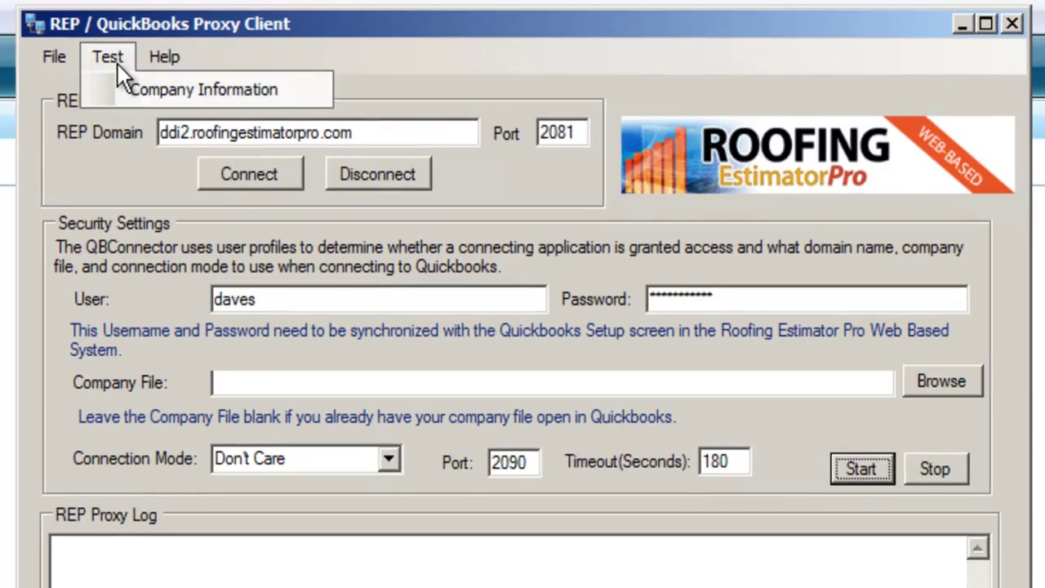
{"action": "left_click", "coordinate": [181, 92]}
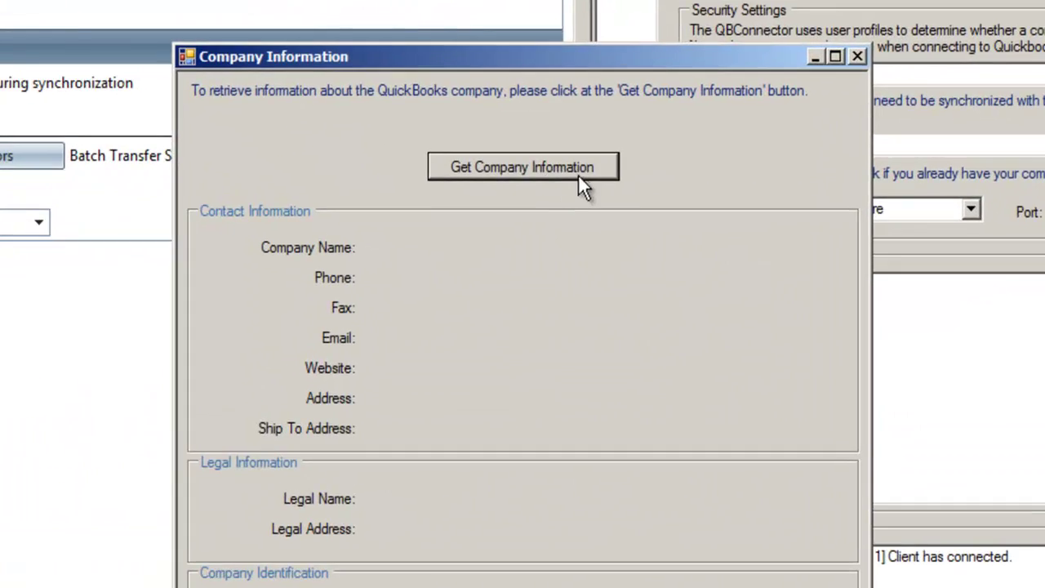
{"action": "left_click", "coordinate": [558, 190]}
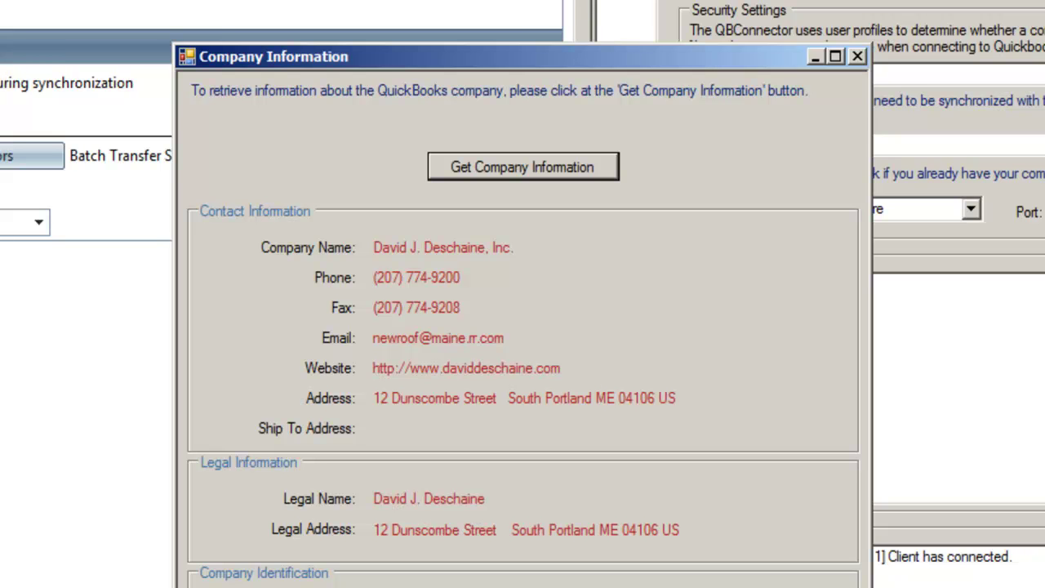
{"action": "left_click", "coordinate": [857, 56]}
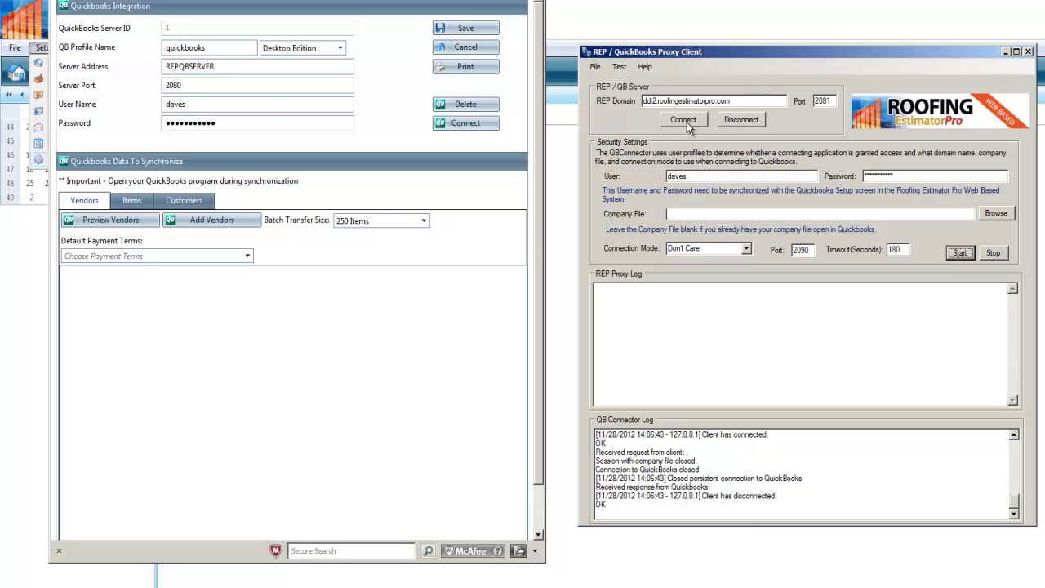
- Connect the proxy client to the REP server at ddi2.roofingestimatorpro.com on port 2081
{"action": "left_click_drag", "start_coordinate": [472, 0], "coordinate": [495, 45]}
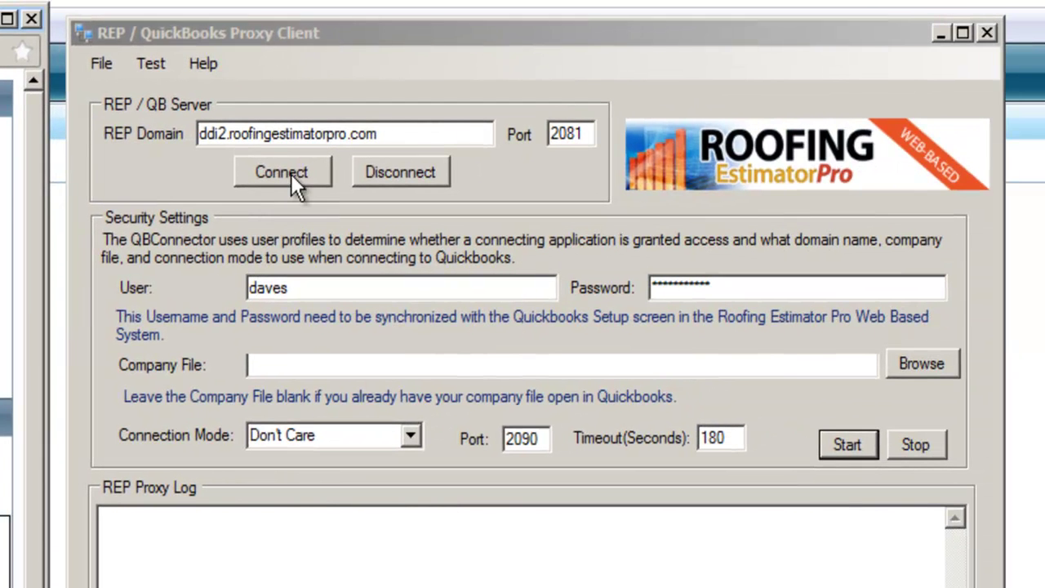
{"action": "left_click", "coordinate": [291, 174]}
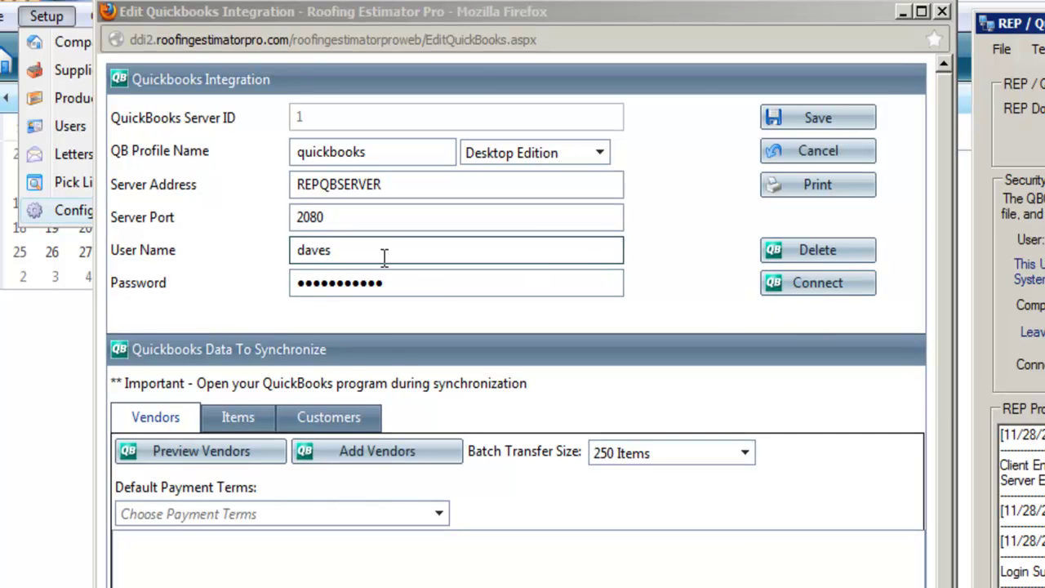
- Compare the user name and password fields of the Quickbooks Integration screen with those of the proxy client
{"action": "left_click_drag", "start_coordinate": [366, 256], "coordinate": [276, 256]}
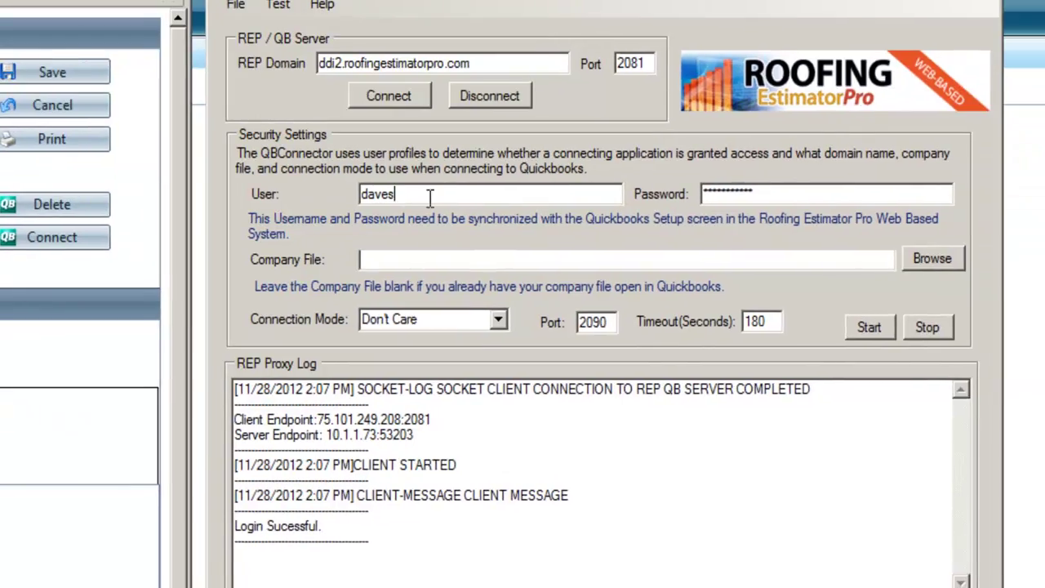
{"action": "left_click_drag", "start_coordinate": [720, 216], "coordinate": [625, 217]}
{"action": "left_click_drag", "start_coordinate": [462, 242], "coordinate": [299, 243]}
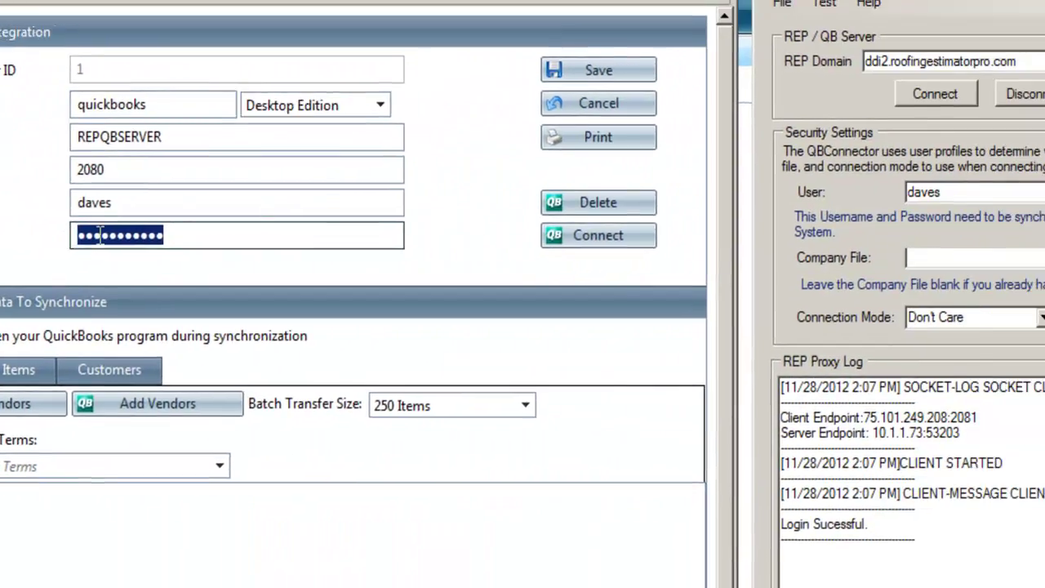
{"action": "left_click_drag", "start_coordinate": [735, 185], "coordinate": [584, 187]}
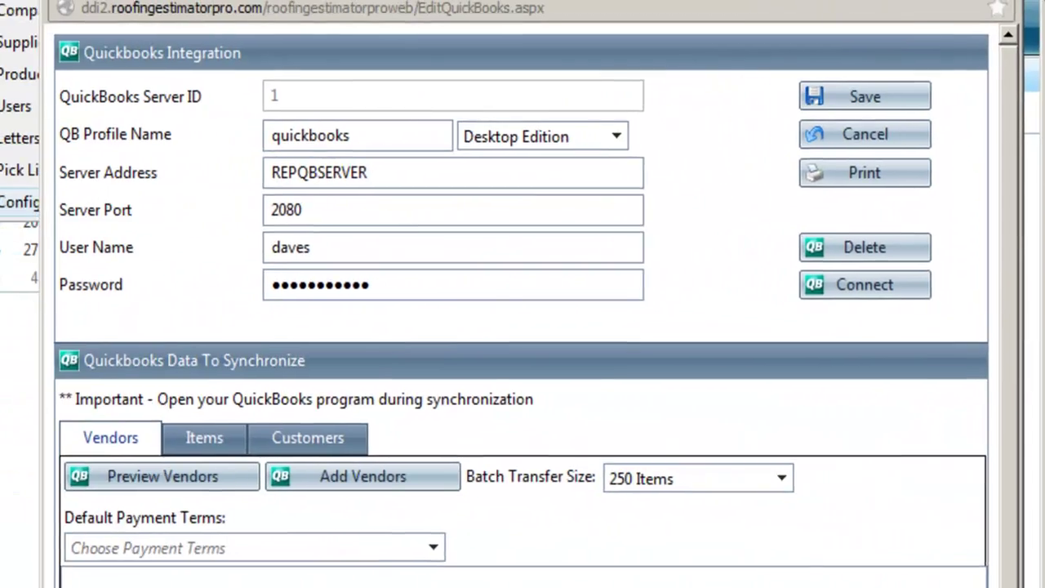
- Try to connect from the Quickbooks Integration screen, then save its settings and reopen it
{"action": "left_click", "coordinate": [901, 290]}
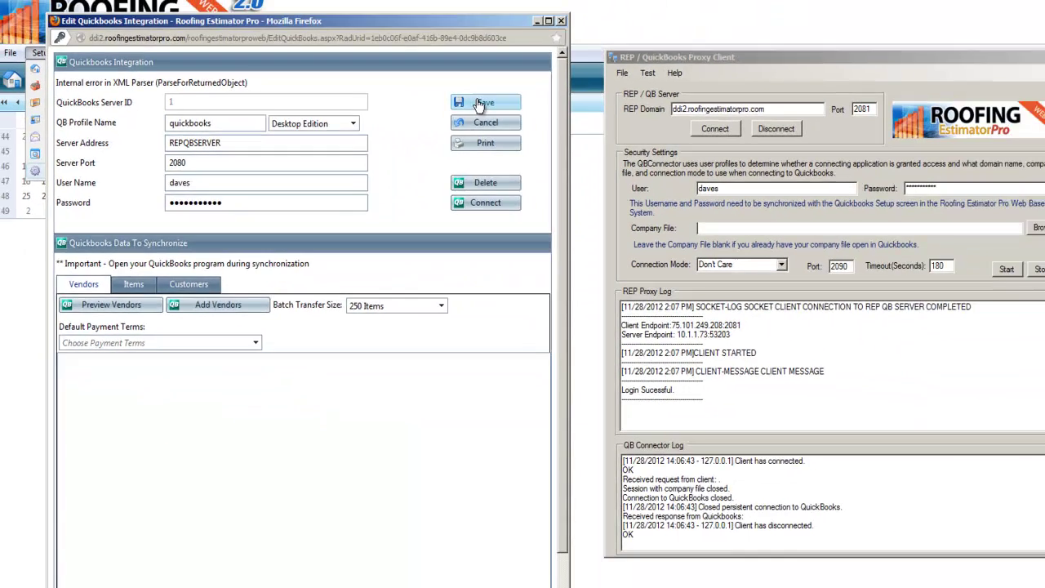
{"action": "left_click", "coordinate": [823, 75]}
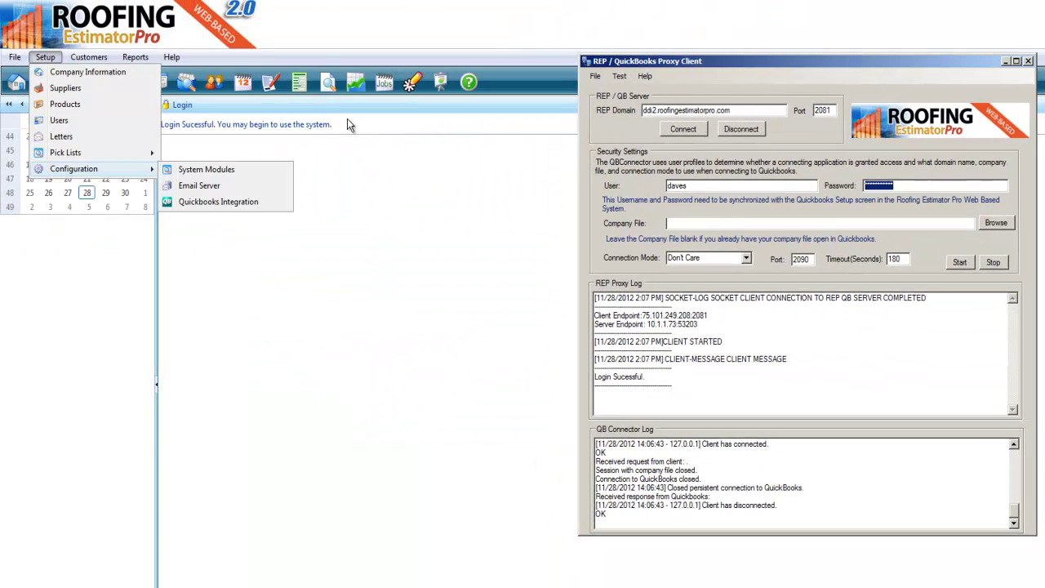
{"action": "left_click", "coordinate": [229, 202]}
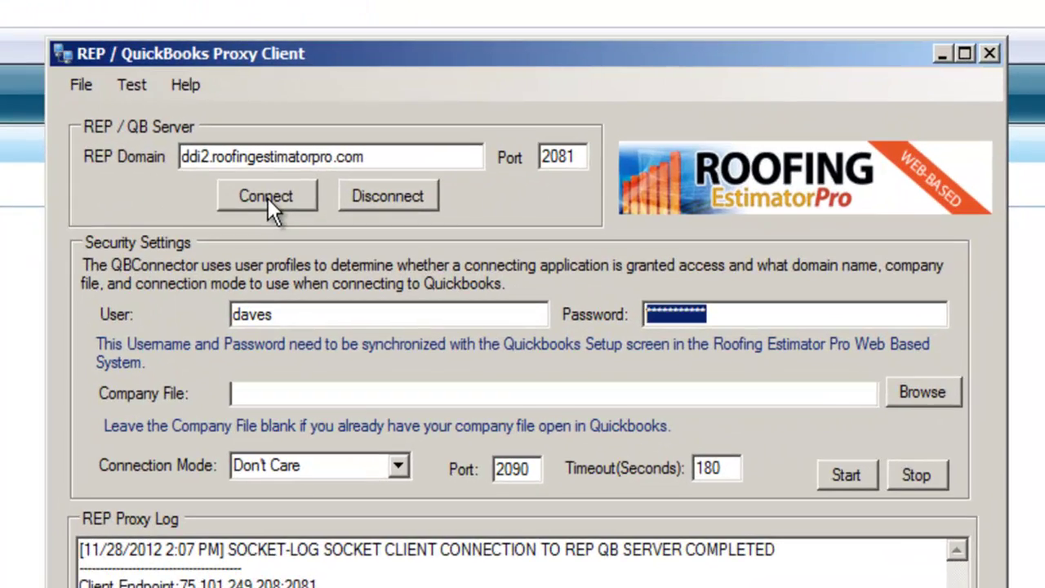
- Retry the proxy client's server connection and connect the Quickbooks Integration screen to the QuickBooks company file
{"action": "left_click", "coordinate": [683, 129]}
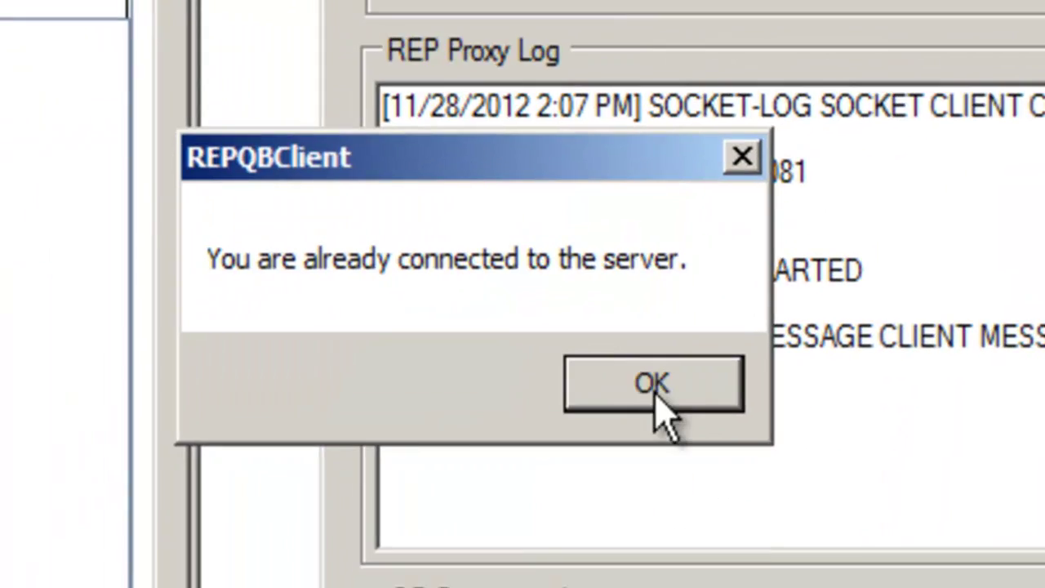
{"action": "left_click", "coordinate": [658, 401]}
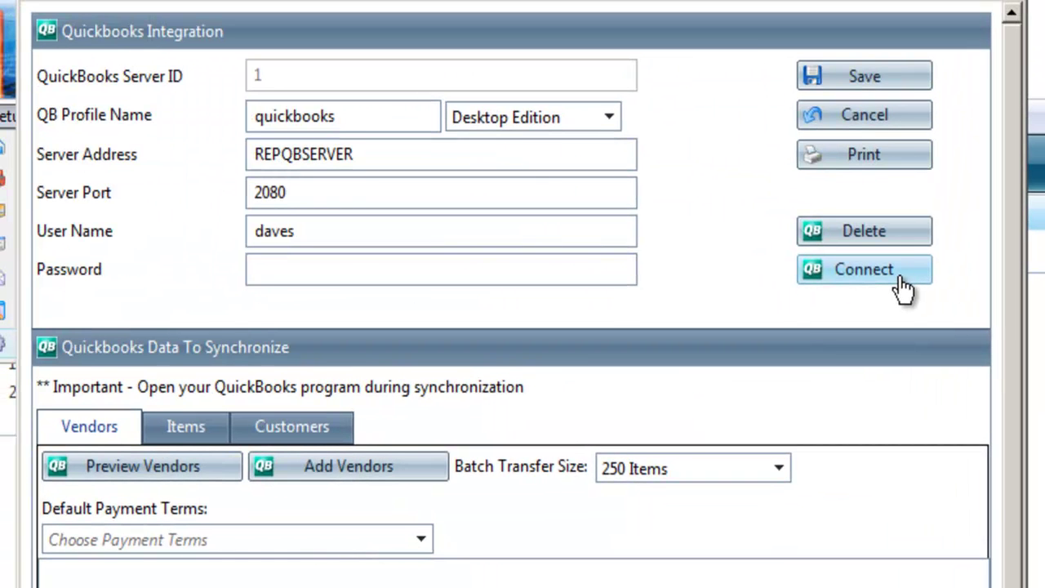
{"action": "left_click", "coordinate": [903, 283]}
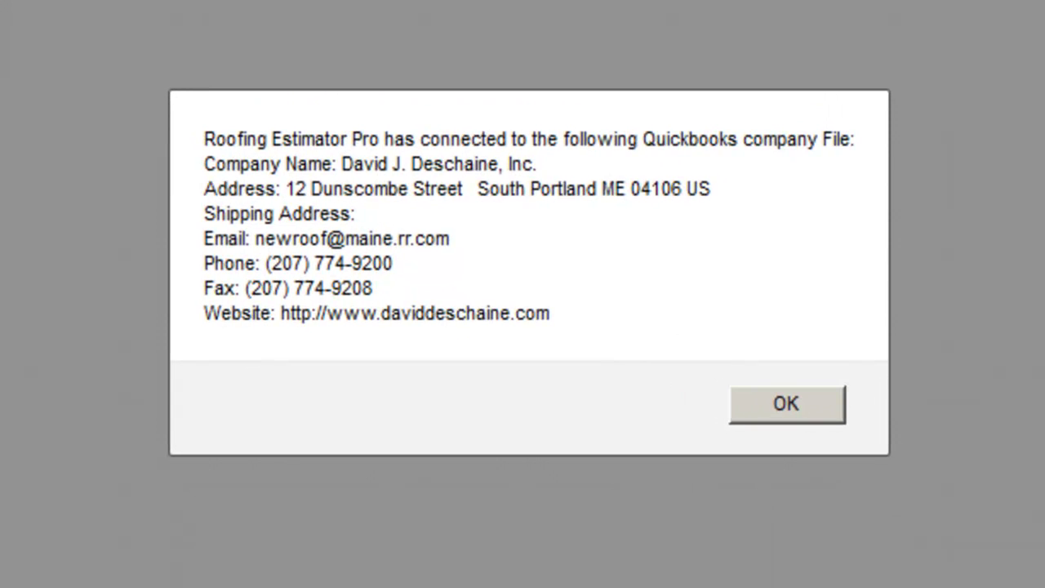
{"action": "left_click", "coordinate": [798, 410]}
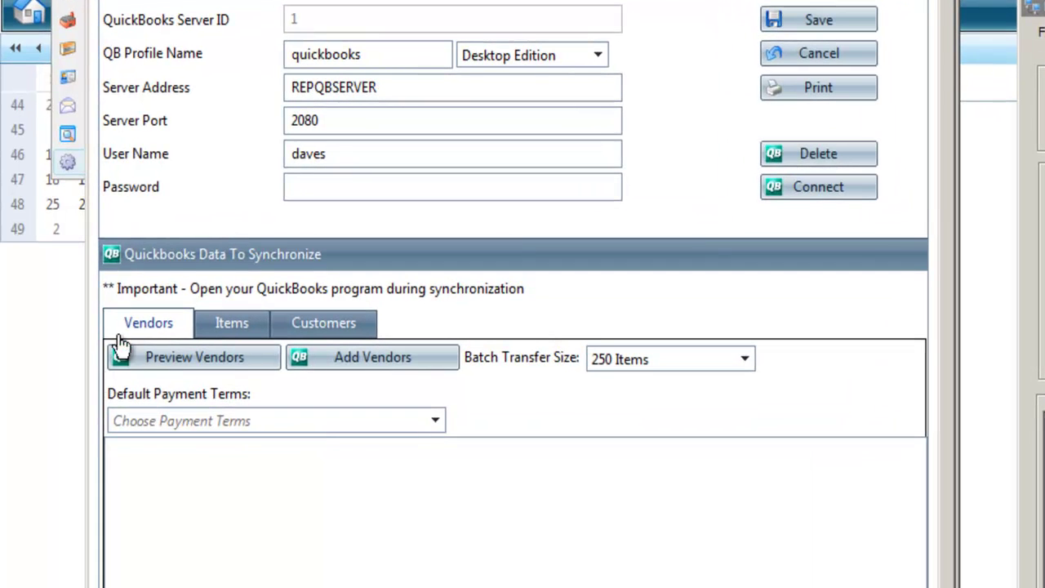
- Look over the Items and Customers synchronization sections and start a preview of the QuickBooks vendors
{"action": "left_click", "coordinate": [239, 331]}
{"action": "left_click", "coordinate": [313, 333]}
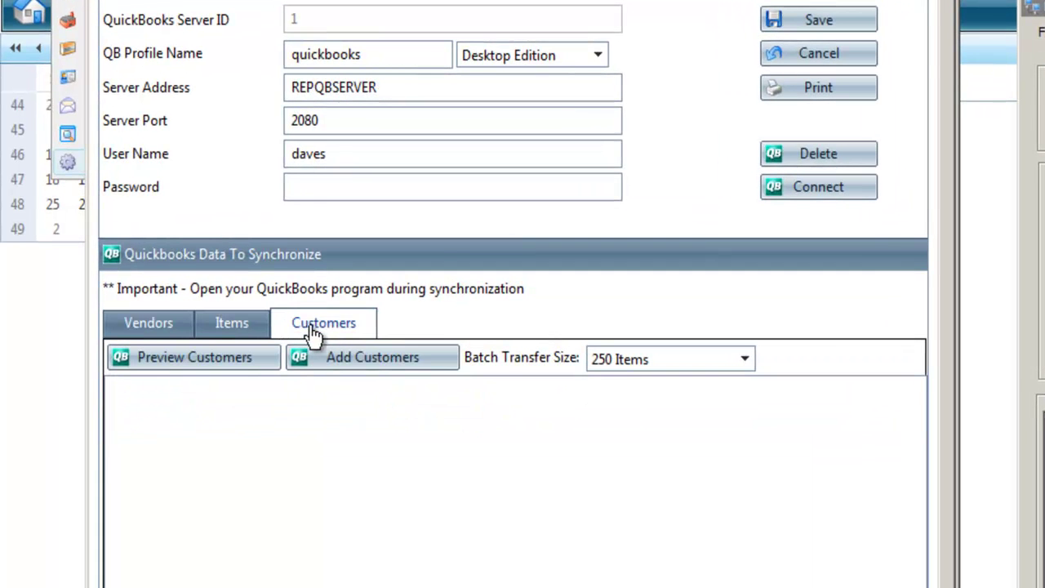
{"action": "left_click", "coordinate": [148, 330]}
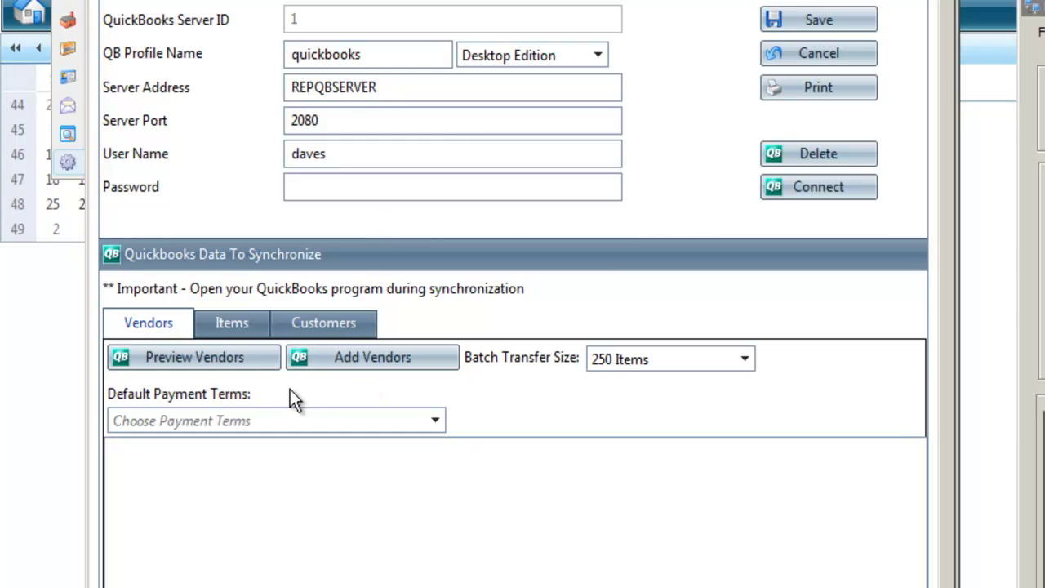
{"action": "left_click", "coordinate": [241, 369]}
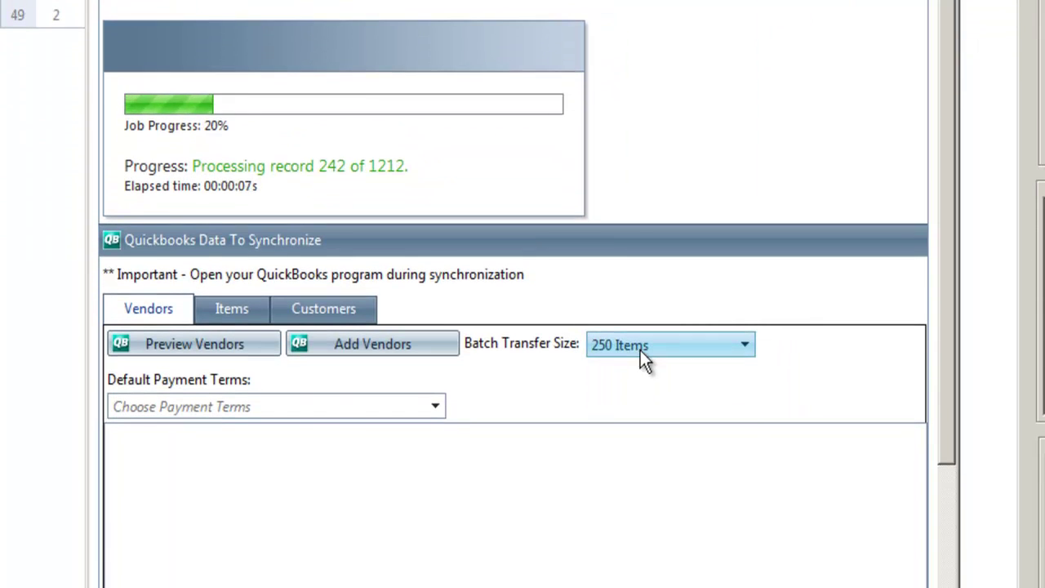
- Examine the available batch transfer sizes for the vendor synchronization
{"action": "left_click", "coordinate": [640, 350]}
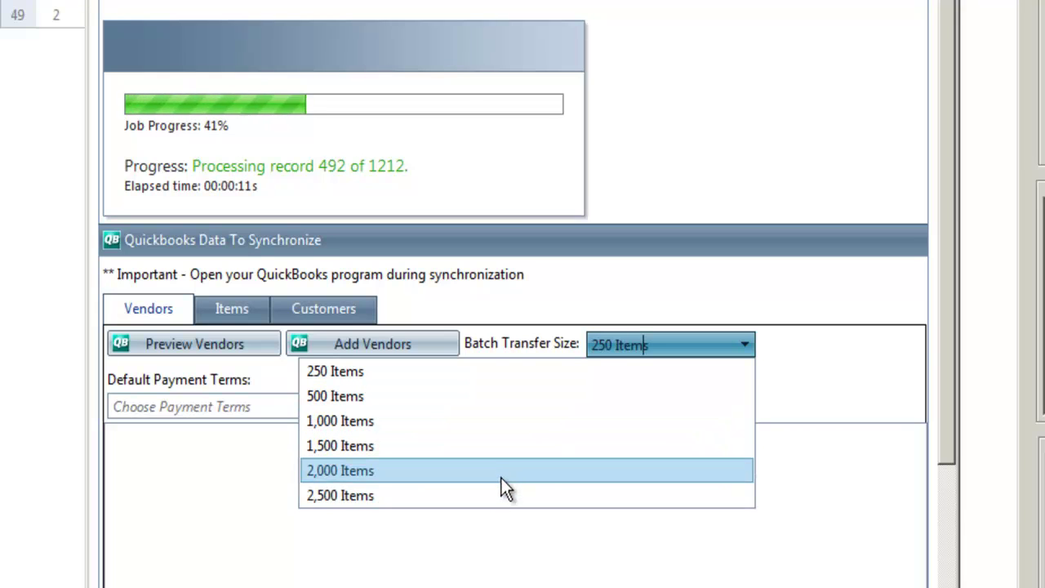
{"action": "left_click", "coordinate": [822, 395]}
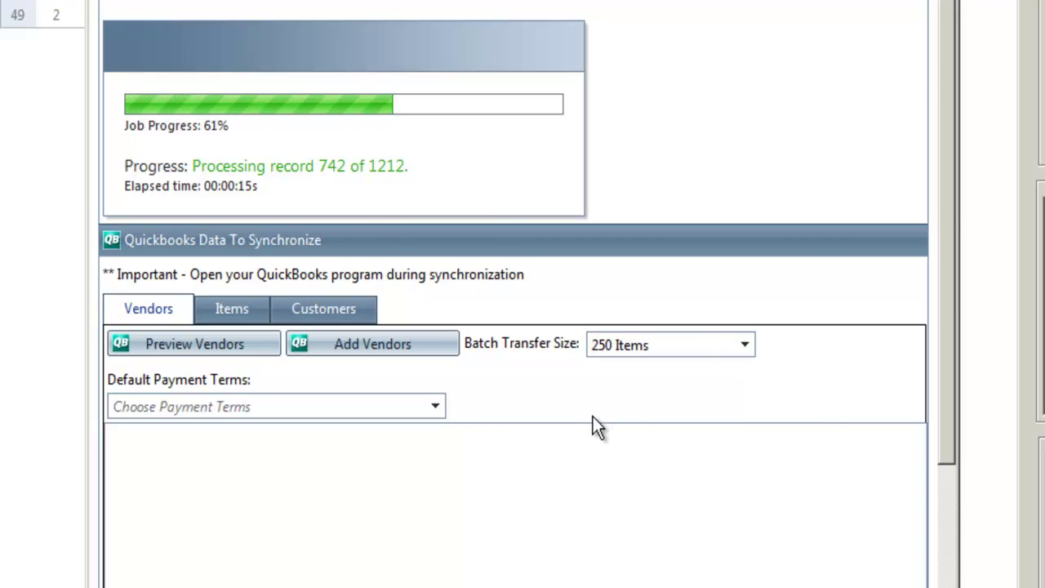
{"action": "left_click", "coordinate": [706, 347]}
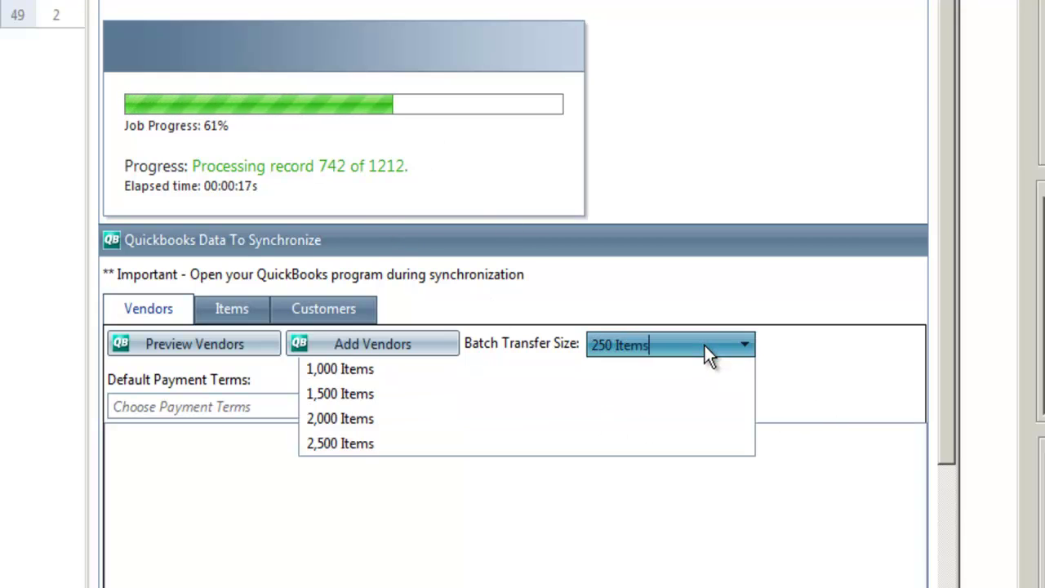
{"action": "left_click", "coordinate": [650, 422]}
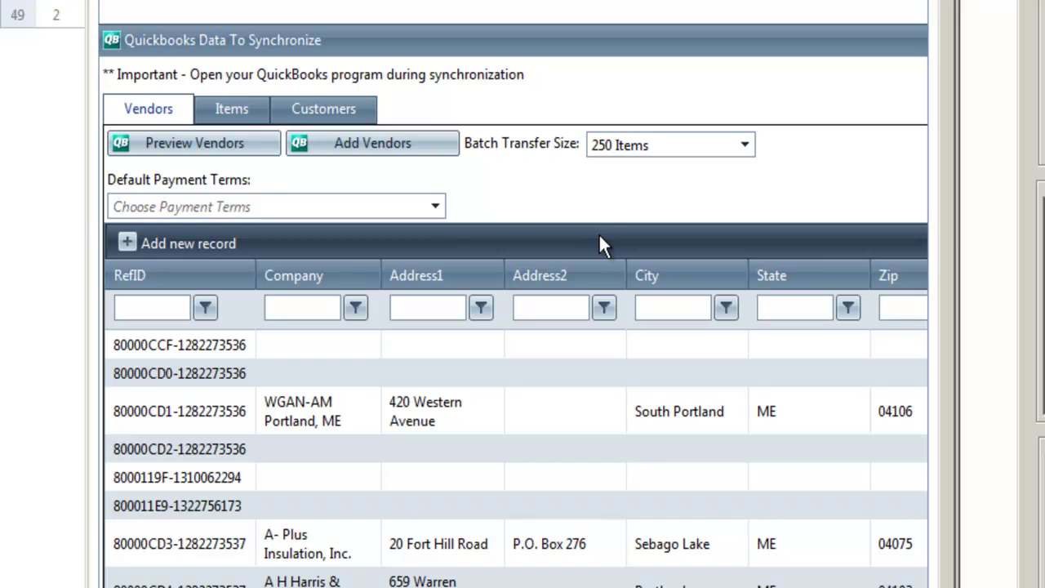
- Set the batch transfer size for items to 500 Items and preview the QuickBooks products
{"action": "left_click", "coordinate": [247, 118]}
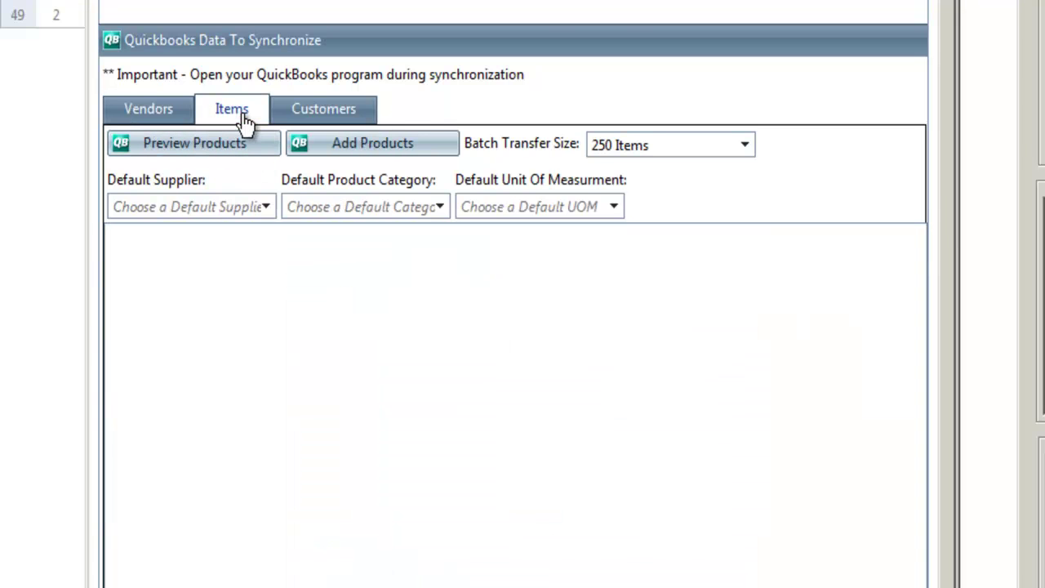
{"action": "left_click", "coordinate": [656, 144]}
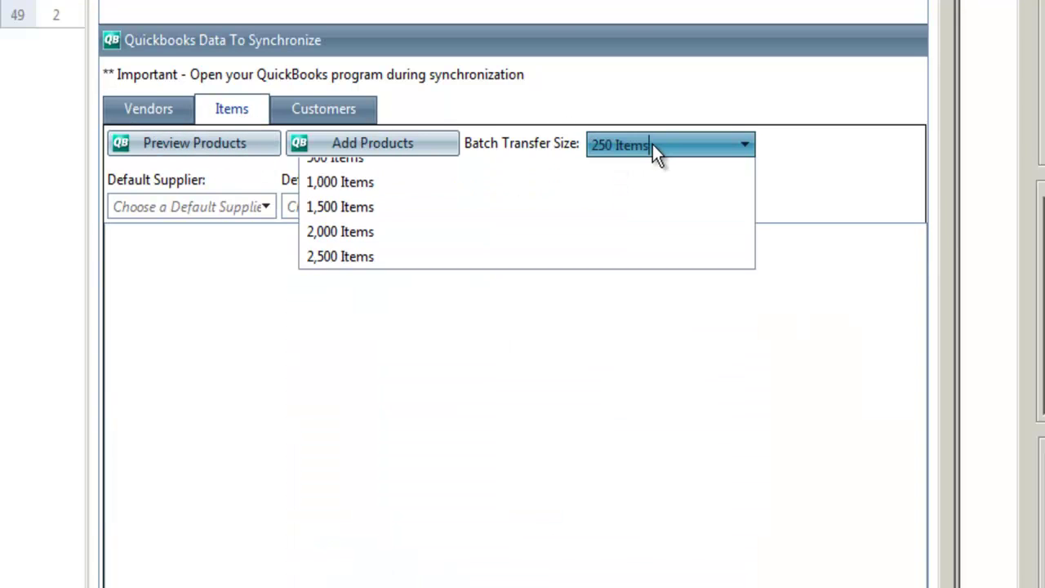
{"action": "left_click", "coordinate": [565, 196]}
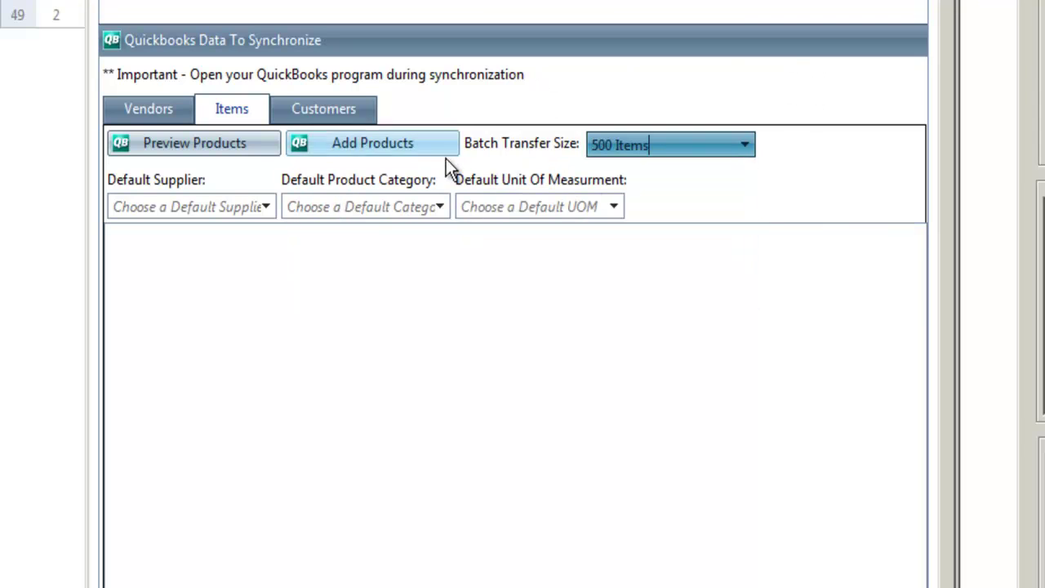
{"action": "left_click", "coordinate": [208, 150]}
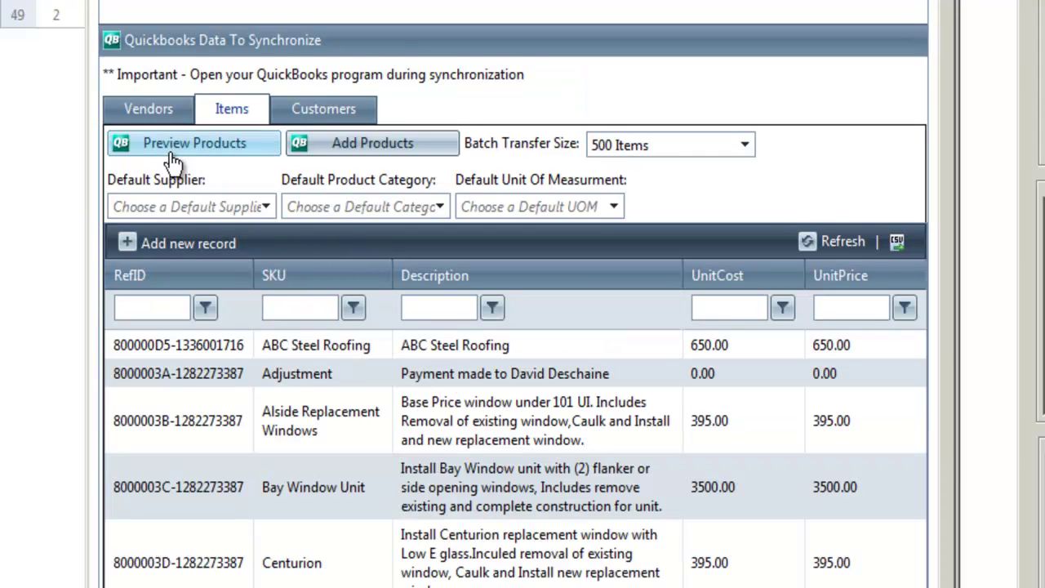
- Look over the options for adding customers, vendors and products, and close the Quickbooks Integration screen
{"action": "left_click", "coordinate": [345, 115]}
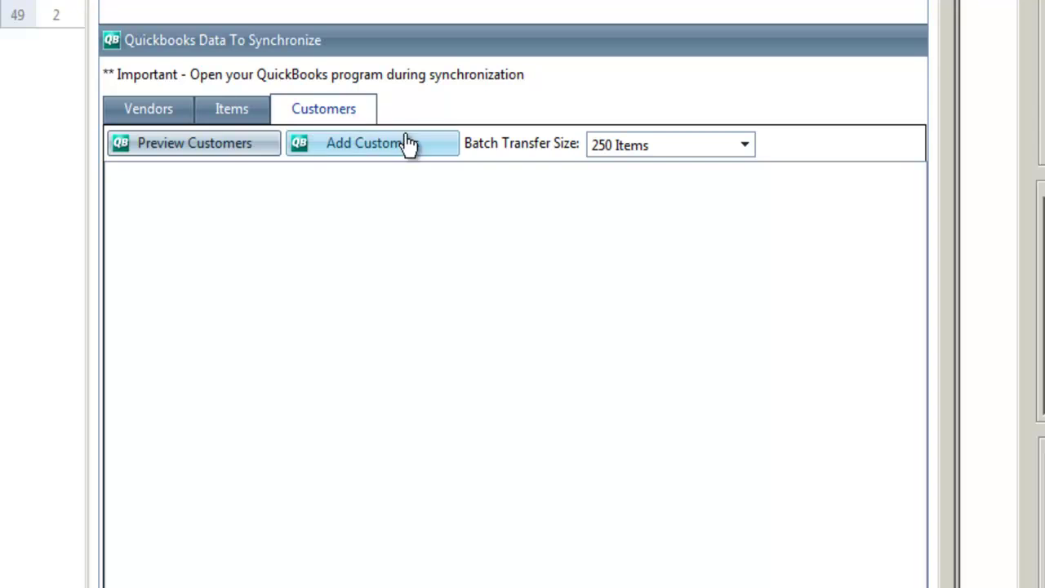
{"action": "left_click", "coordinate": [146, 111]}
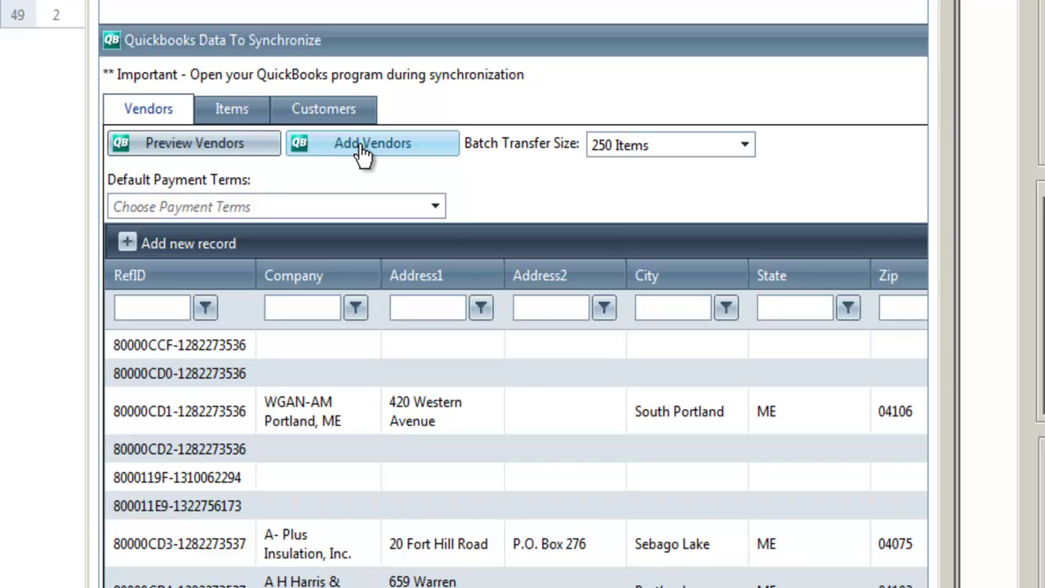
{"action": "left_click", "coordinate": [229, 120]}
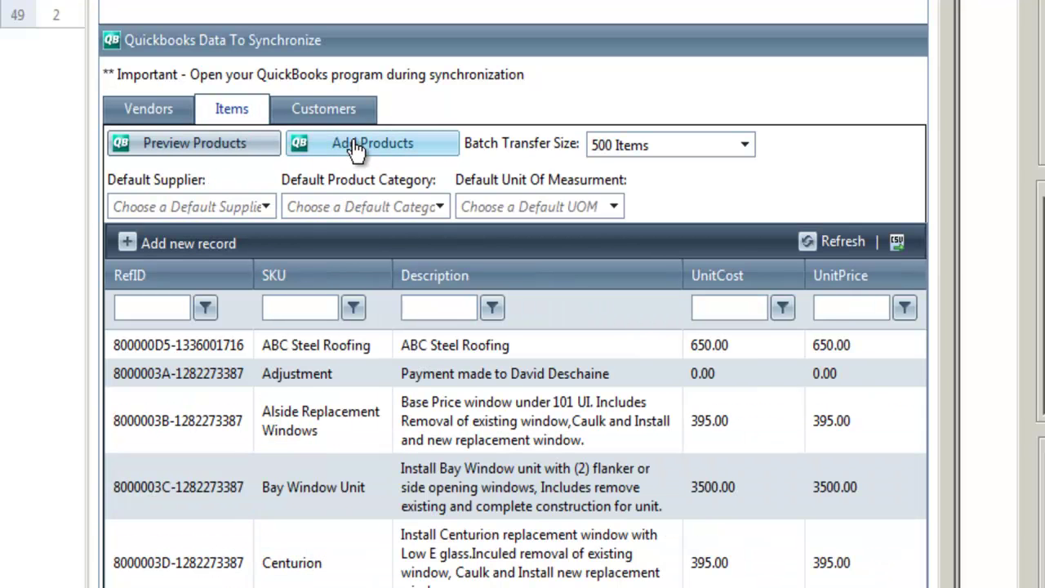
{"action": "left_click", "coordinate": [338, 118]}
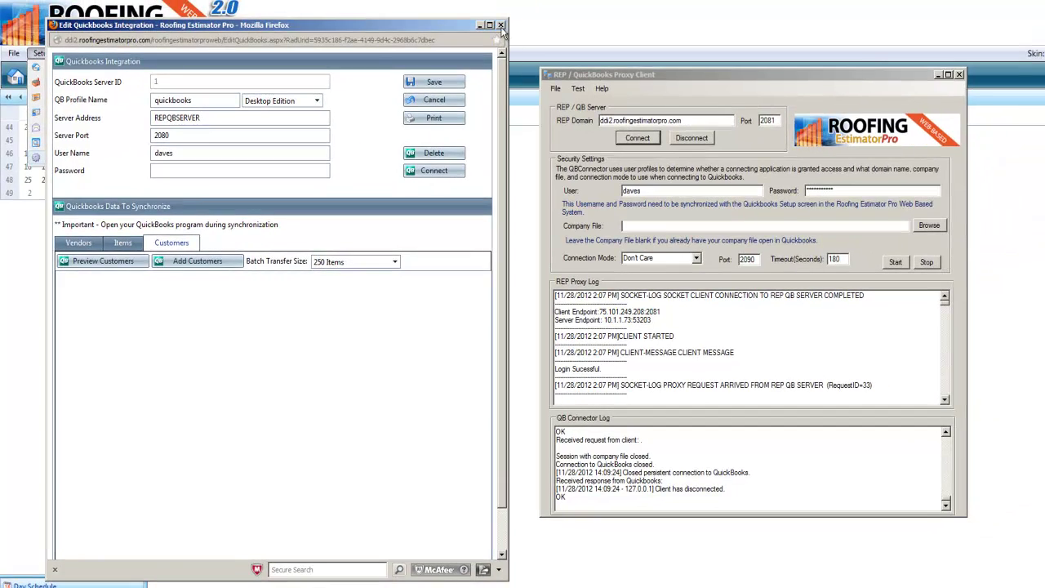
{"action": "left_click", "coordinate": [500, 25]}
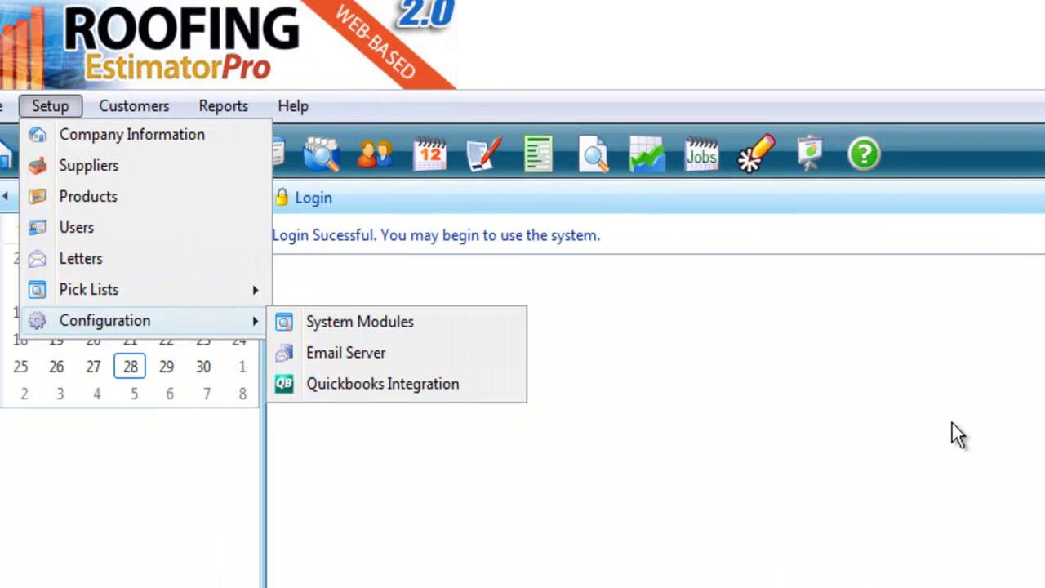
- Open the Roofing Estimator Pro support options and follow the link to the help desk system
{"action": "left_click", "coordinate": [339, 109]}
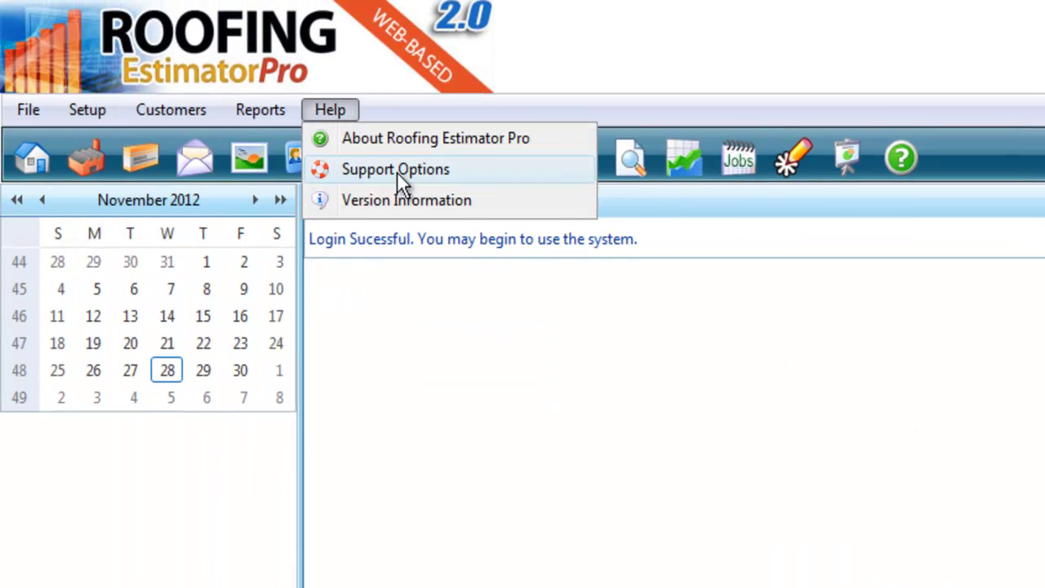
{"action": "left_click", "coordinate": [408, 170]}
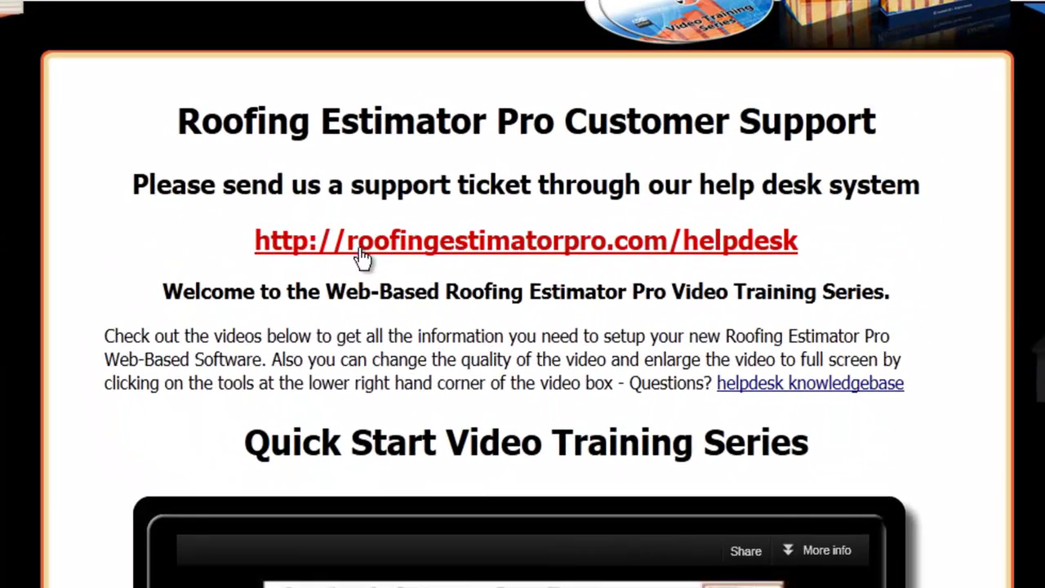
{"action": "left_click", "coordinate": [564, 246]}
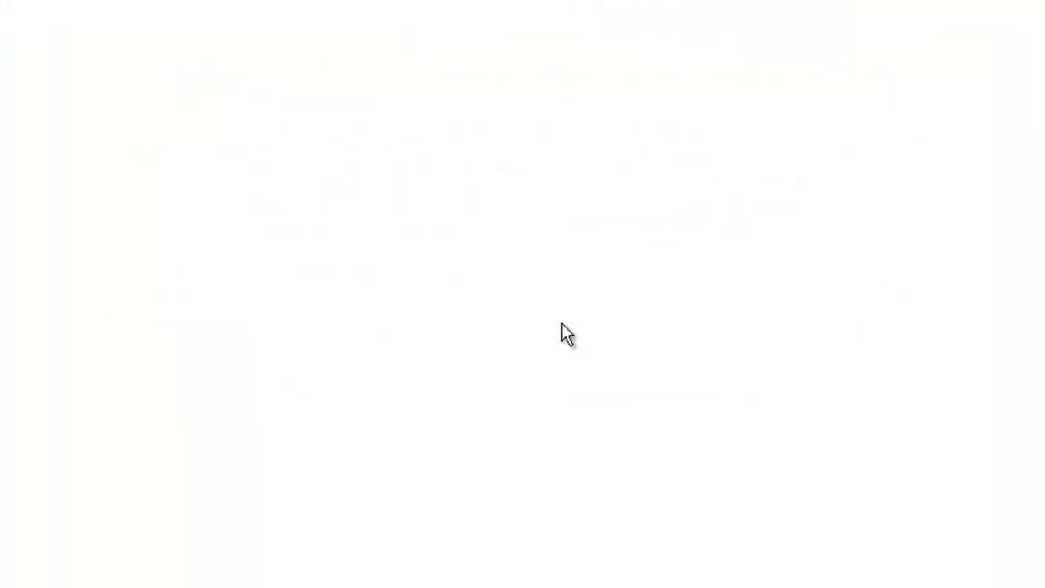
- Look over the help desk's knowledgebase section and open the form for submitting a new support ticket
{"action": "scroll", "coordinate": [341, 482], "scroll_direction": "down", "scroll_amount": 4}
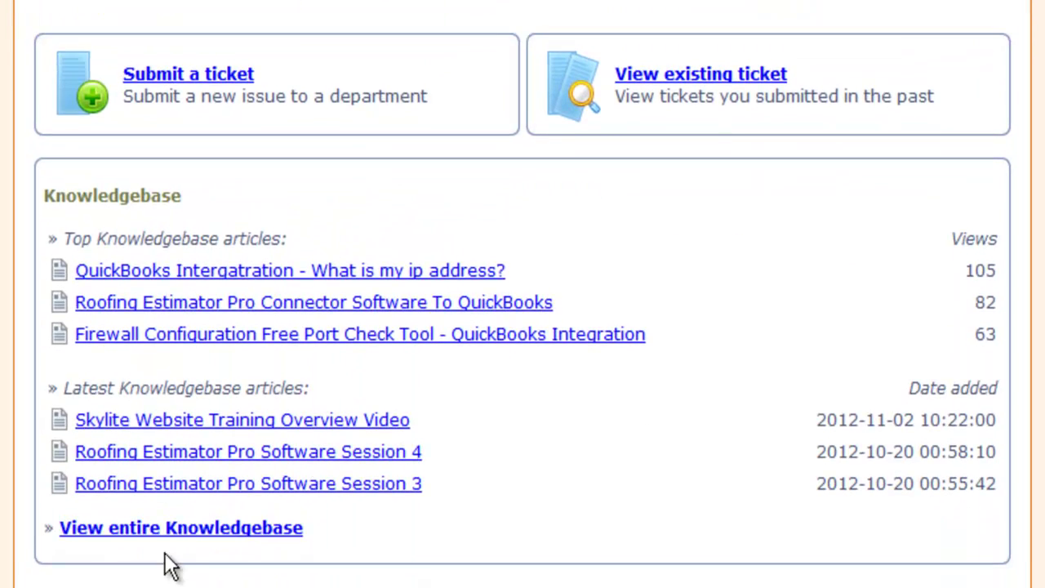
{"action": "left_click", "coordinate": [217, 532]}
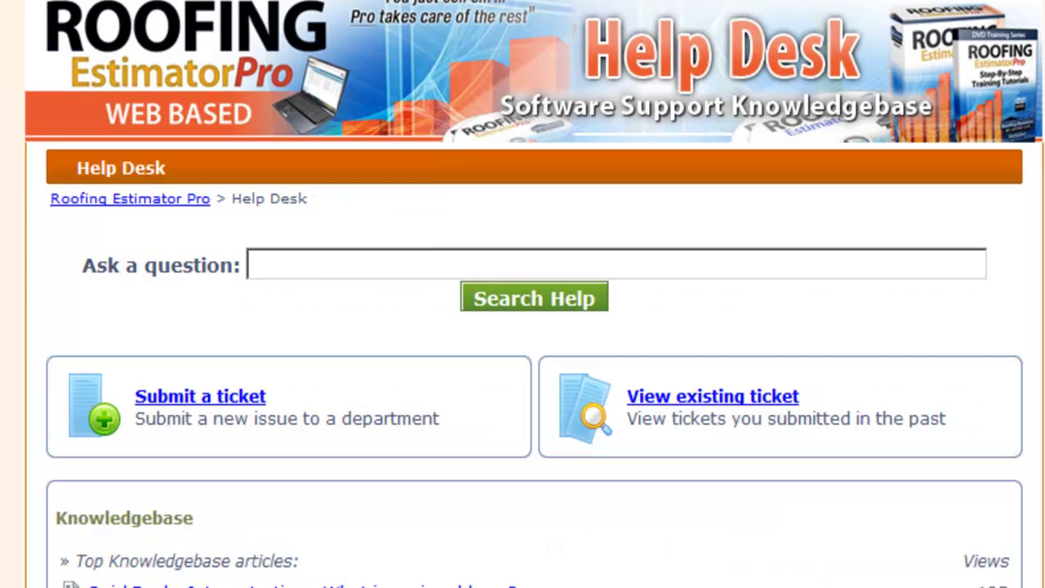
{"action": "left_click", "coordinate": [199, 397]}
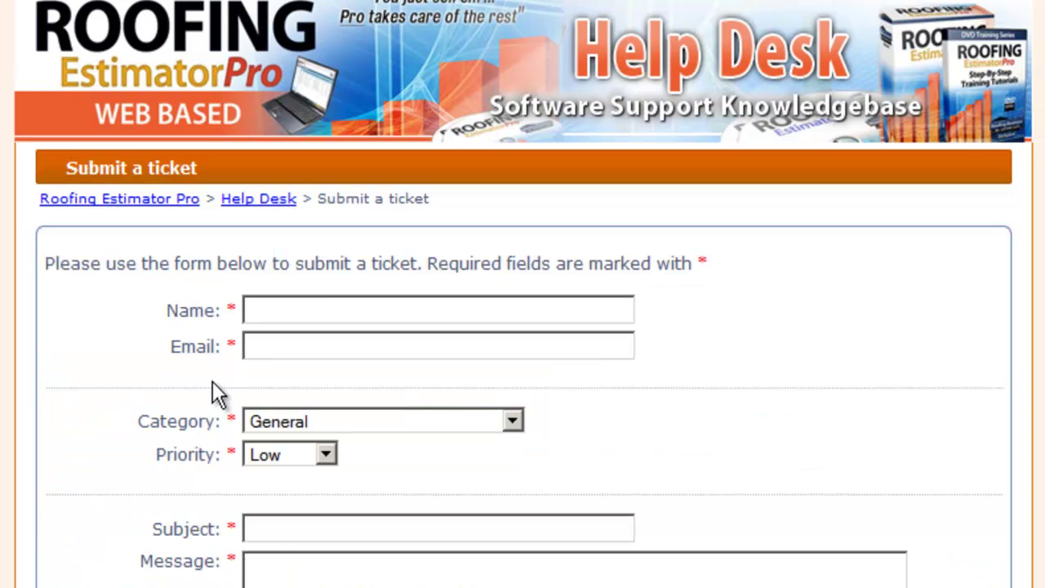